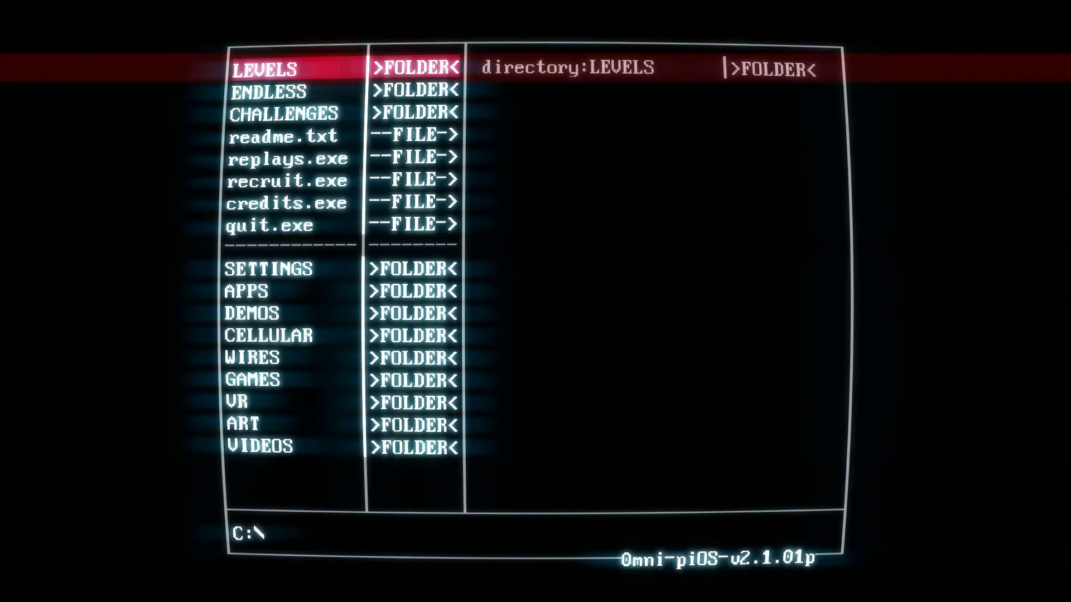
Open the LEVELS folder, scroll past 01KICK, and choose a level further down
key(Down)
key(Up)
key(Return)
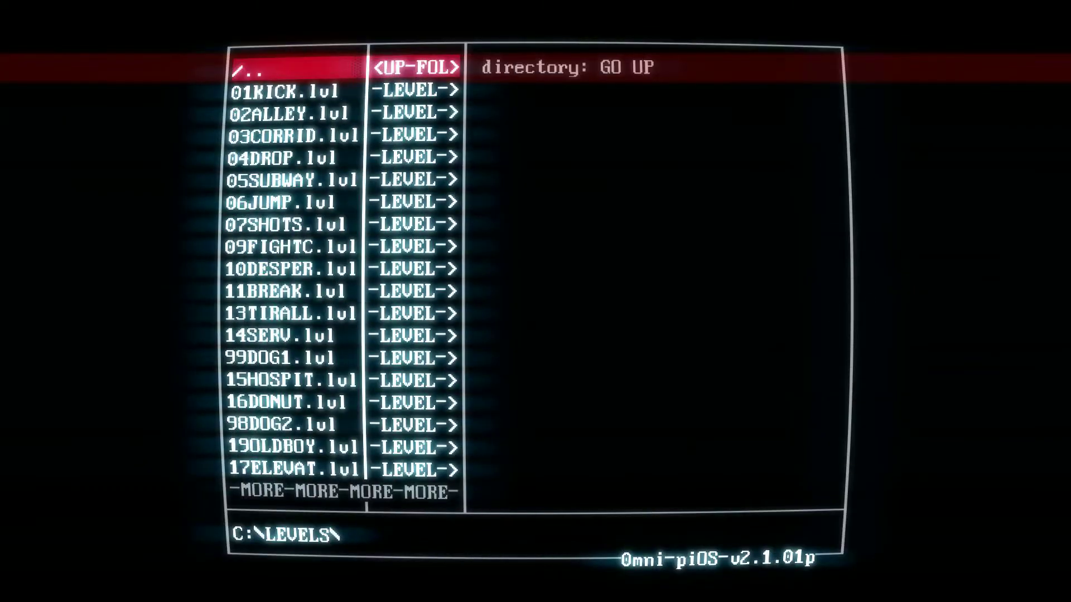
key(Down)
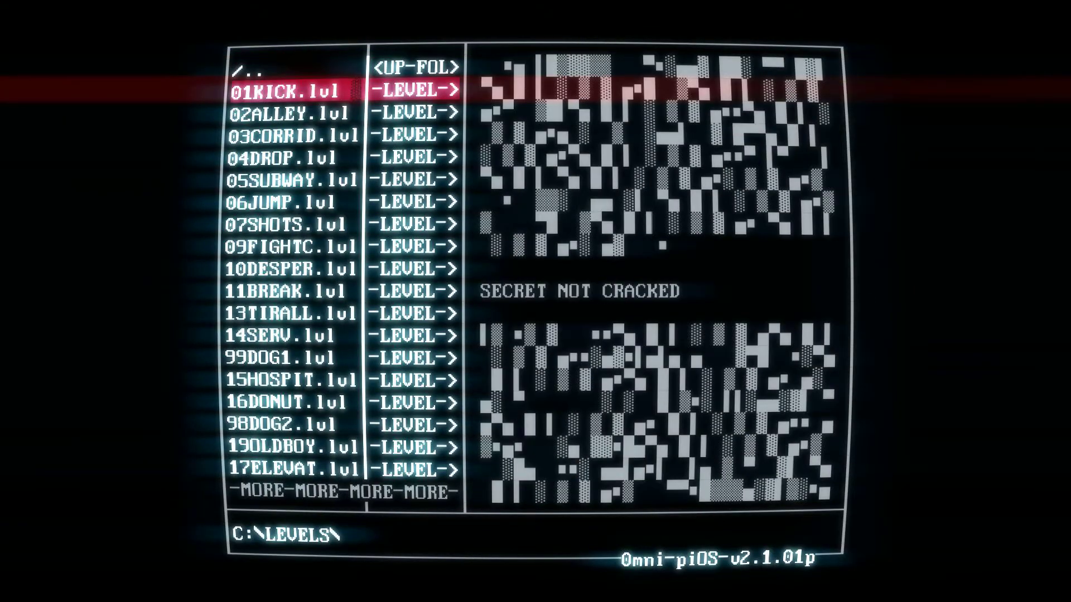
key(Down)
key(Down)
key(Down)
key(Down)
key(Down)
key(Down)
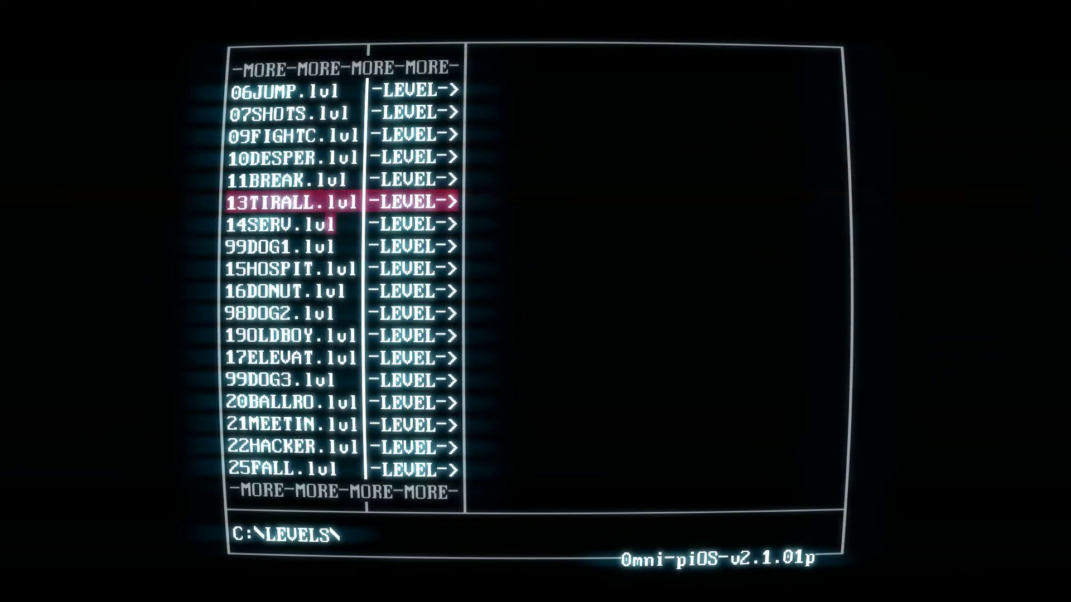
key(Down)
key(Down)
key(Down)
key(Down)
key(Down)
key(Down)
key(Down)
key(Down)
key(Down)
key(Down)
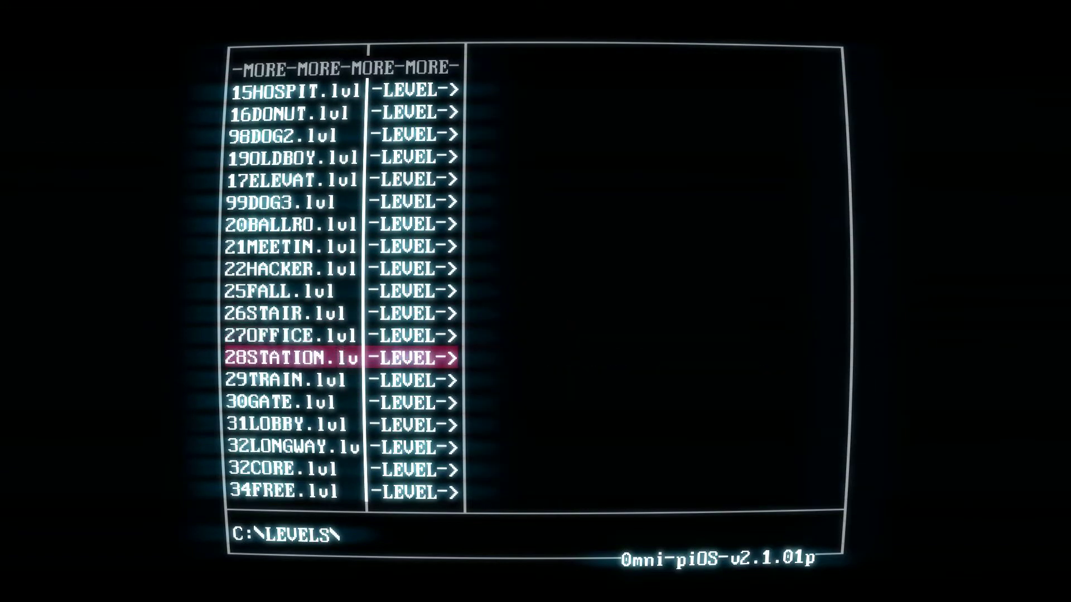
key(Up)
key(Up)
key(Up)
key(Up)
key(Up)
key(Up)
key(Up)
key(Up)
key(Up)
key(Up)
key(Up)
key(Up)
key(Up)
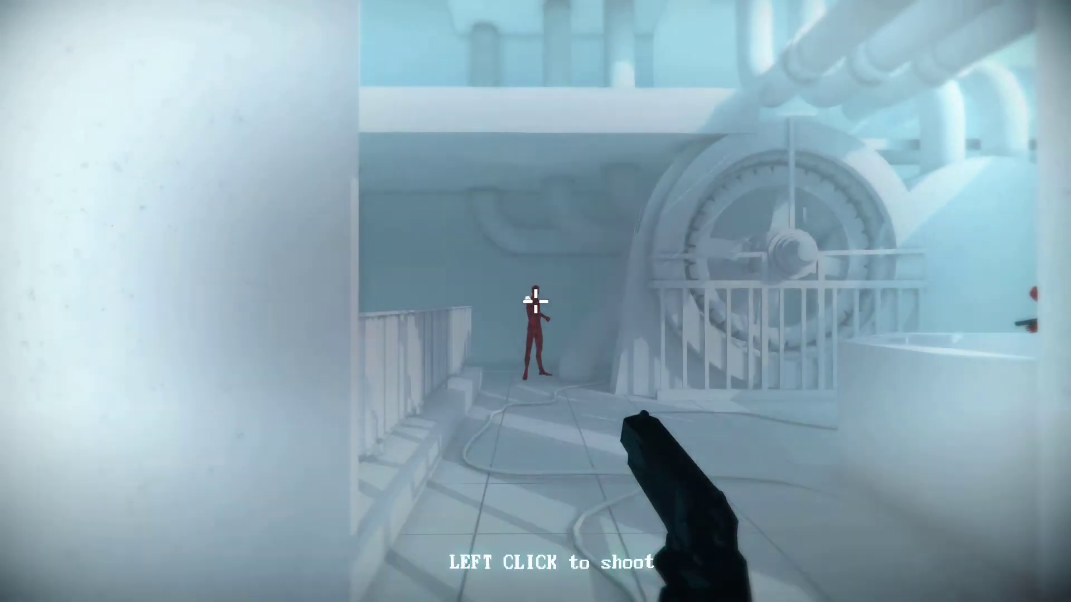
Start the chosen level and shoot the red enemies in the pipe hall
click(535, 302)
key(w)
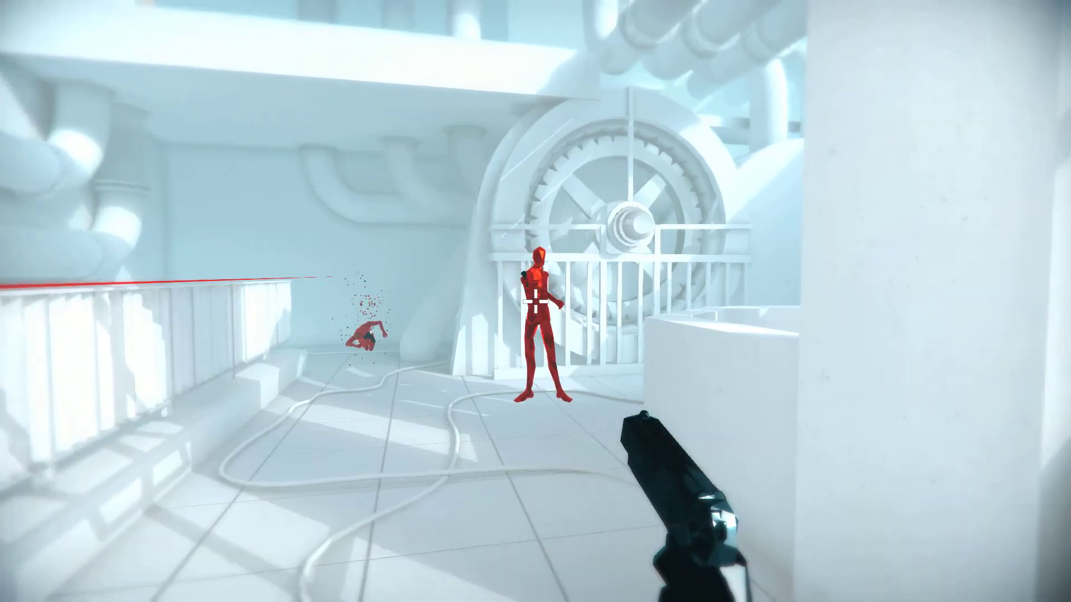
click(536, 301)
key(w)
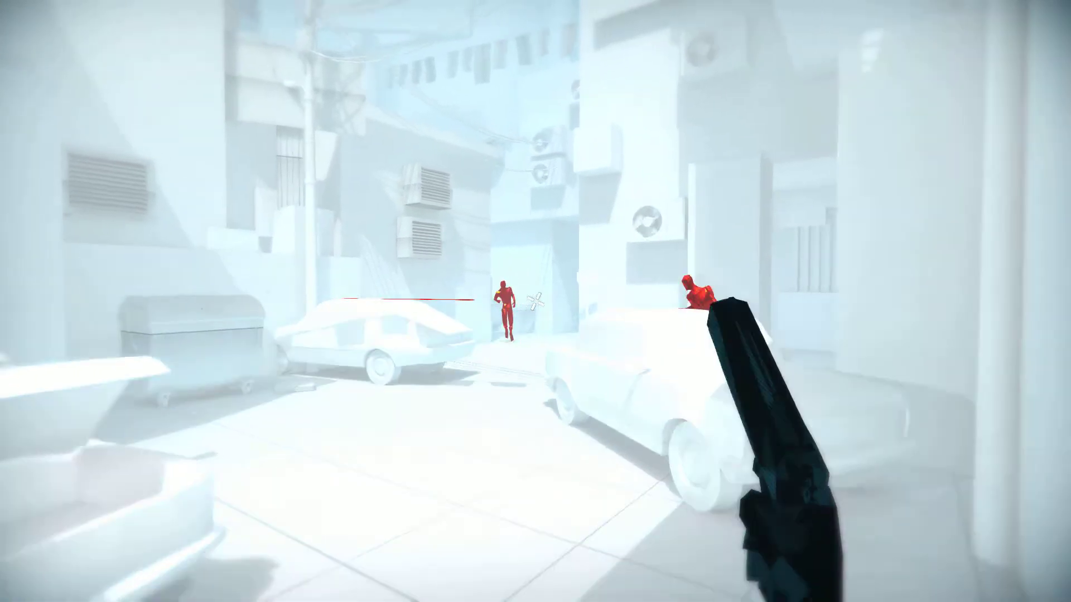
click(536, 302)
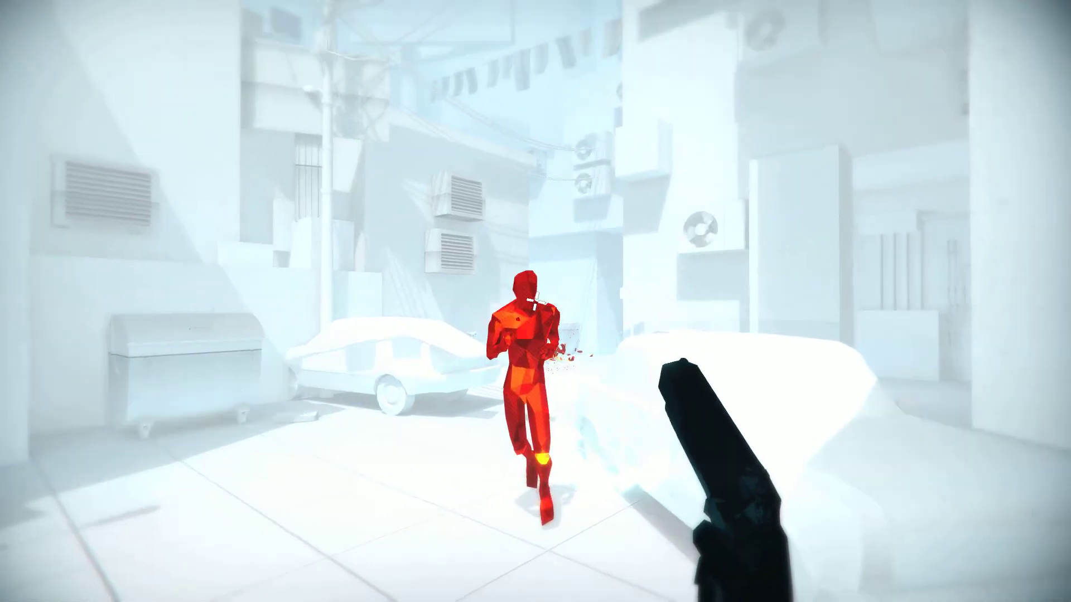
Grab the pistol and shoot the street enemies, ending with the last one
click(536, 302)
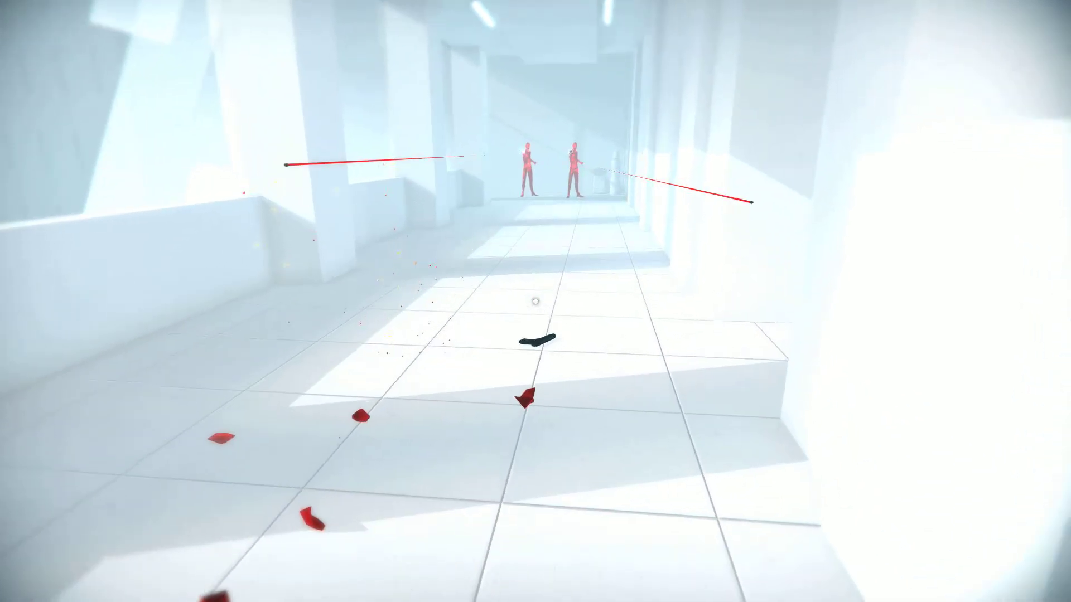
Walk to the floor pistol, pick it up, and advance down the corridor
key(w)
key(w)
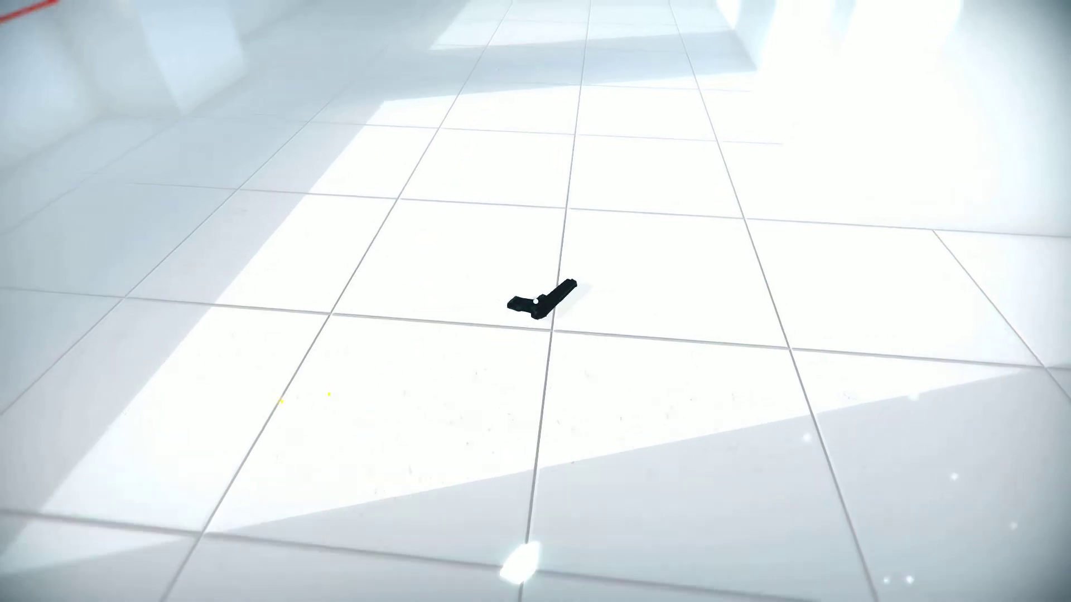
click(543, 280)
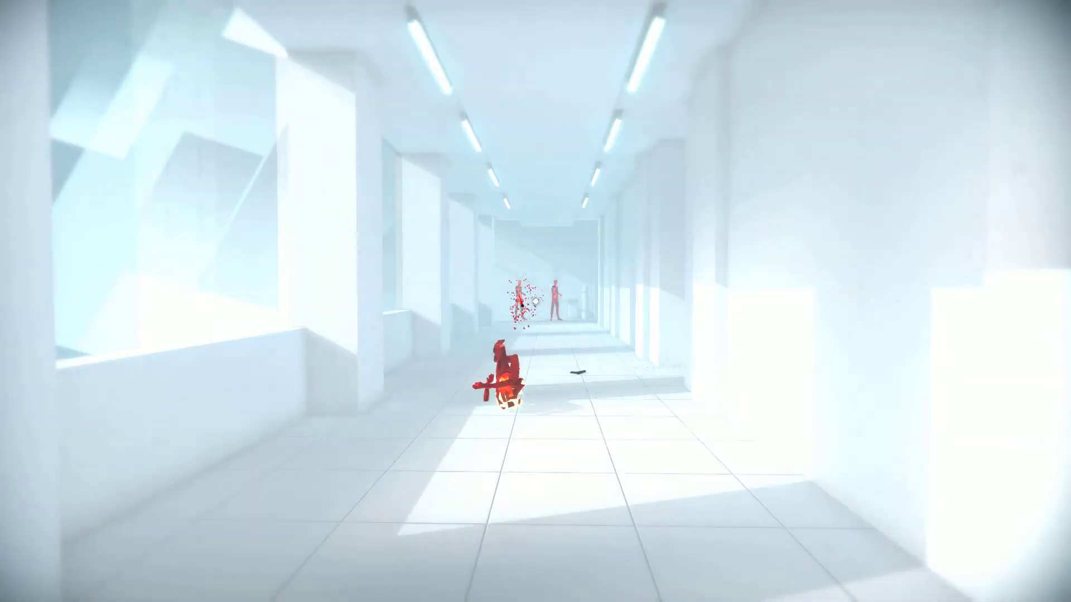
key(w)
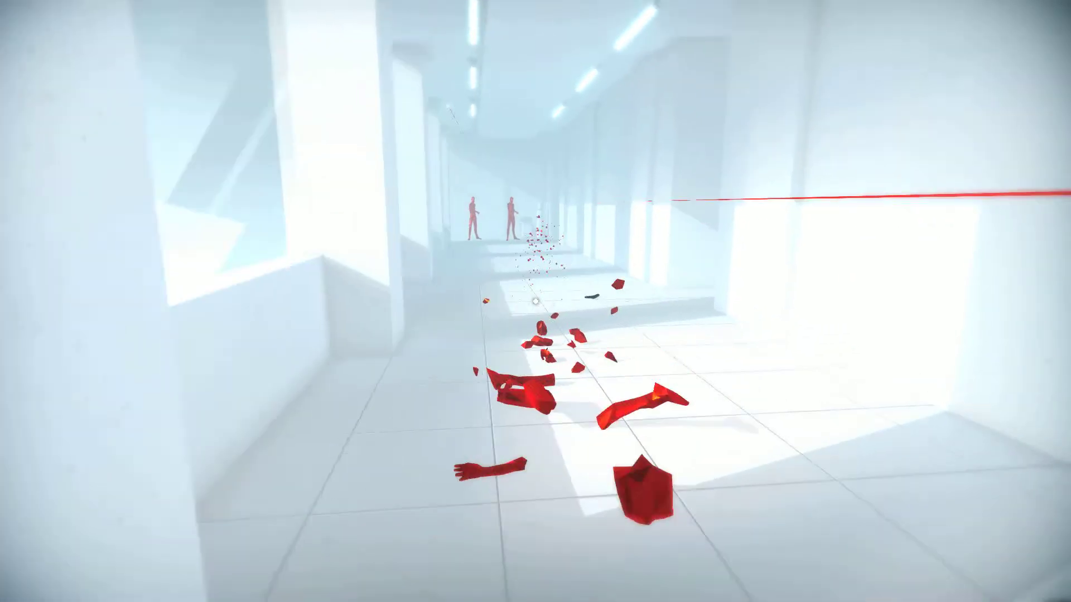
Push past passing bullets to the second floor gun, then move toward the window wall
key(w)
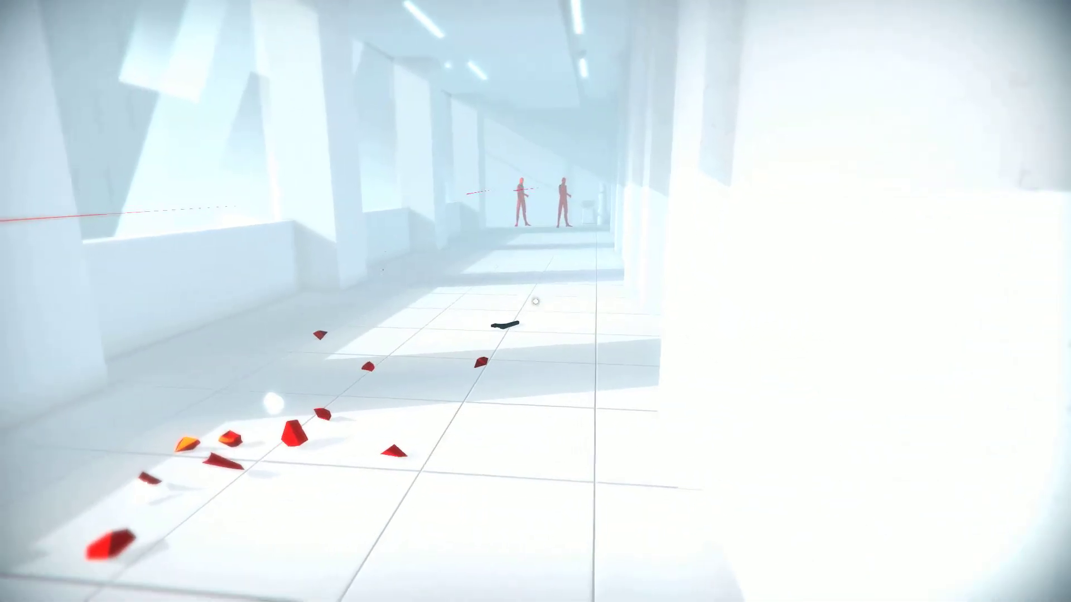
key(w)
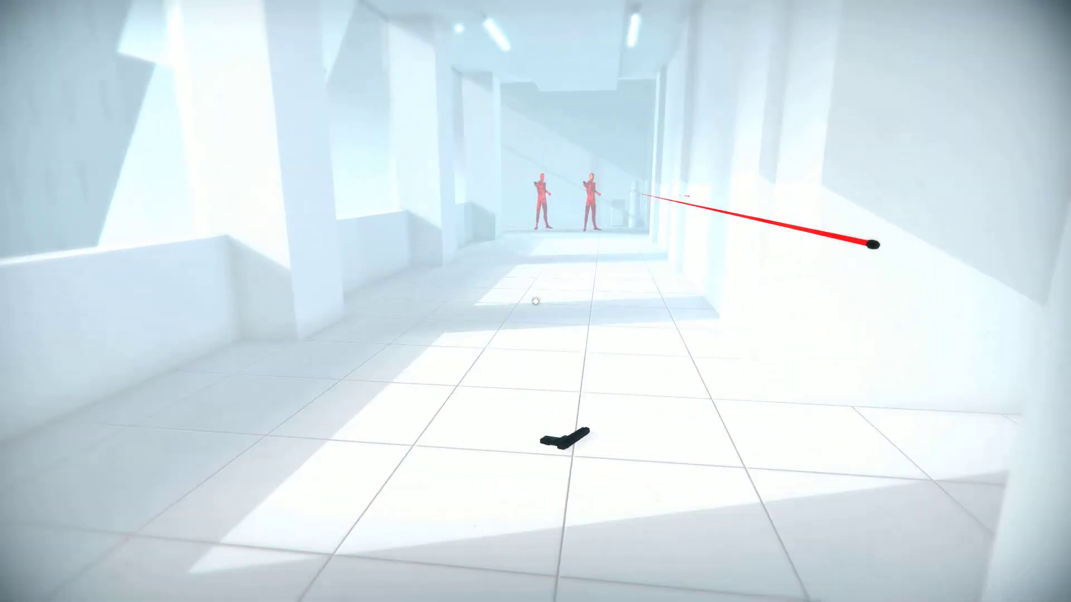
key(w)
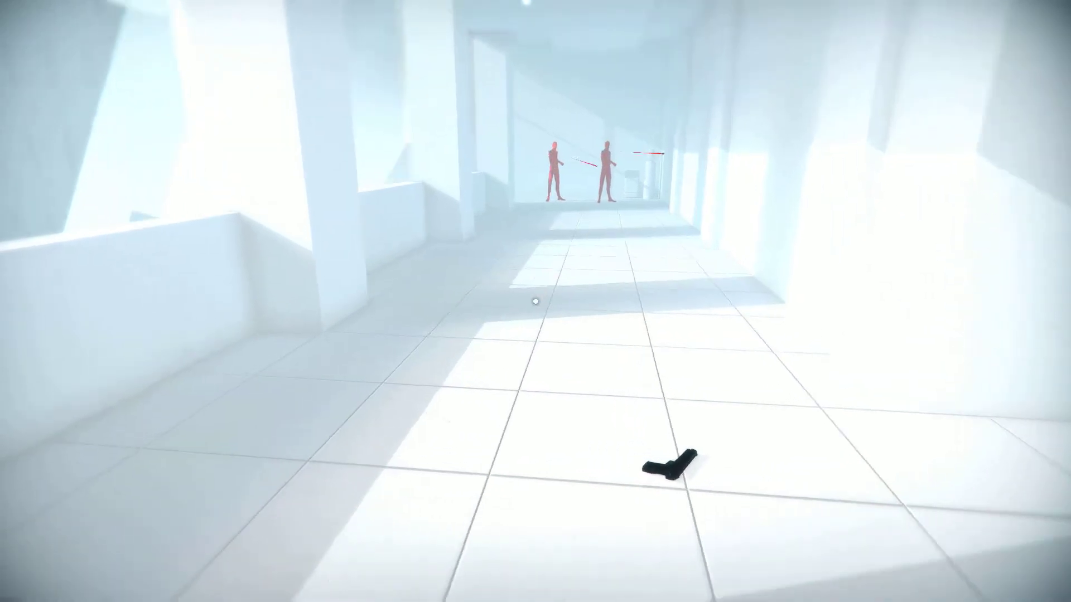
key(w)
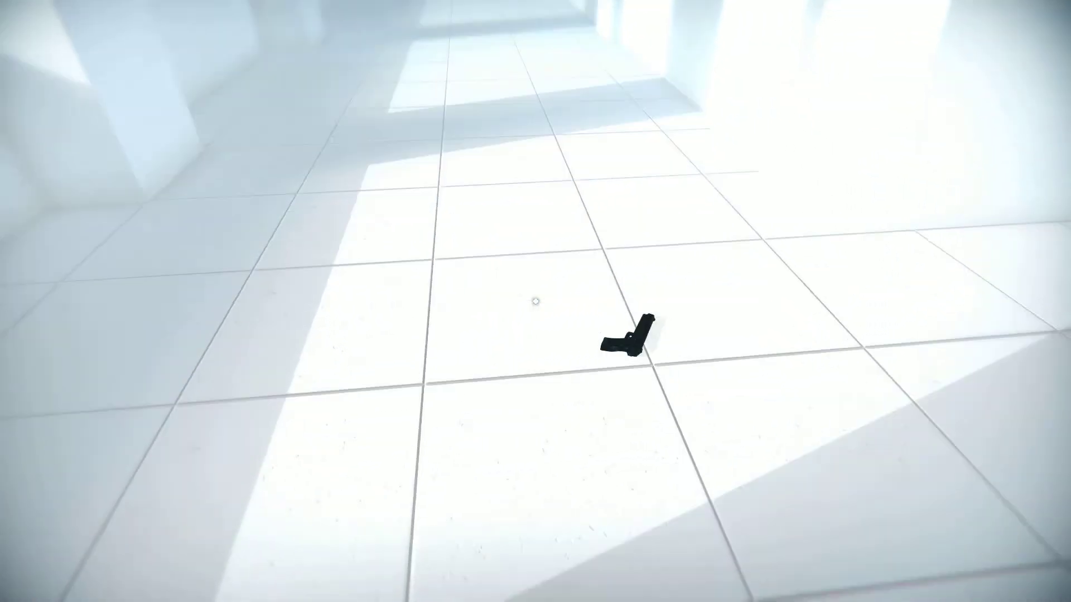
key(w)
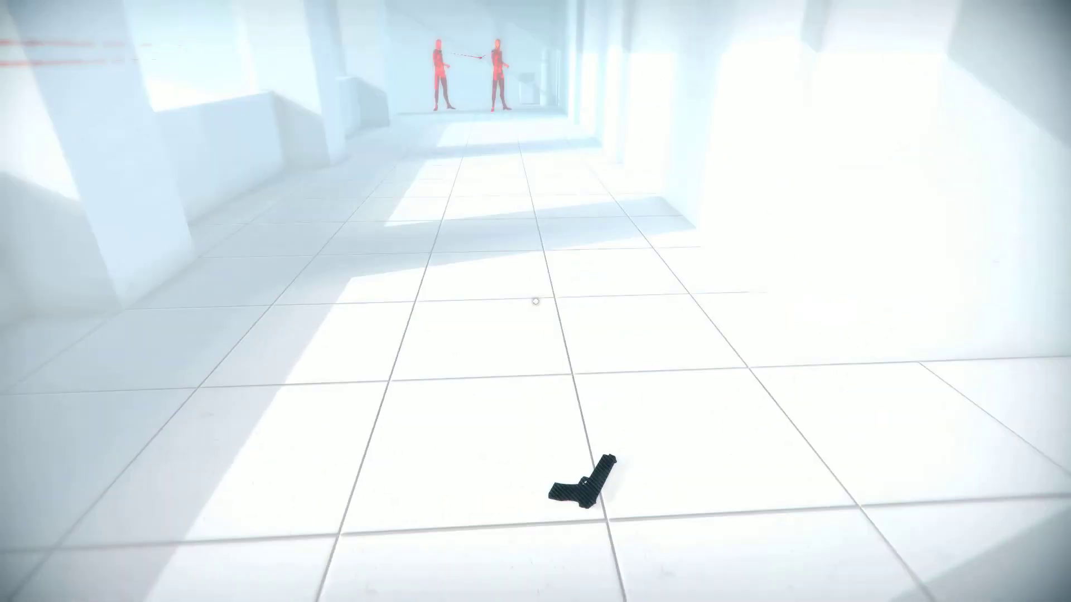
key(w)
key(w)
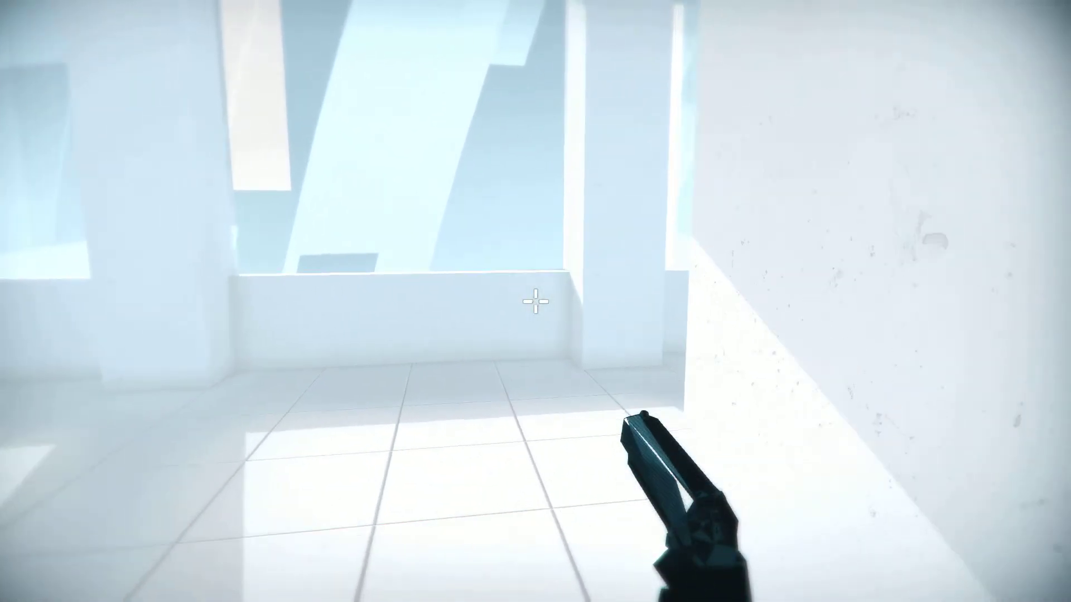
key(w)
key(w)
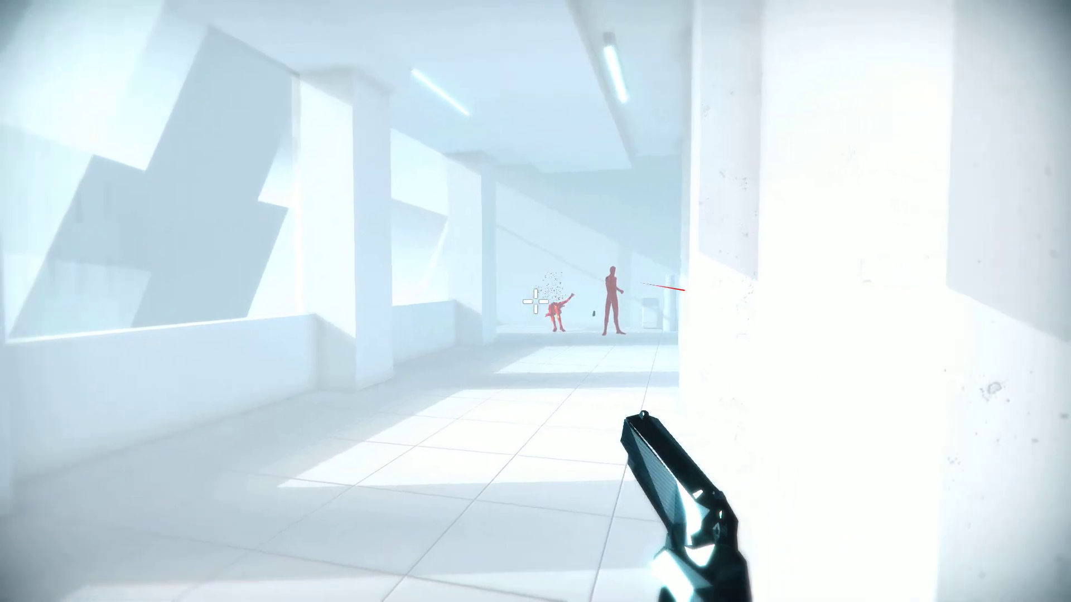
Aim at the standing red enemy and shoot two enemies from cover
key(d)
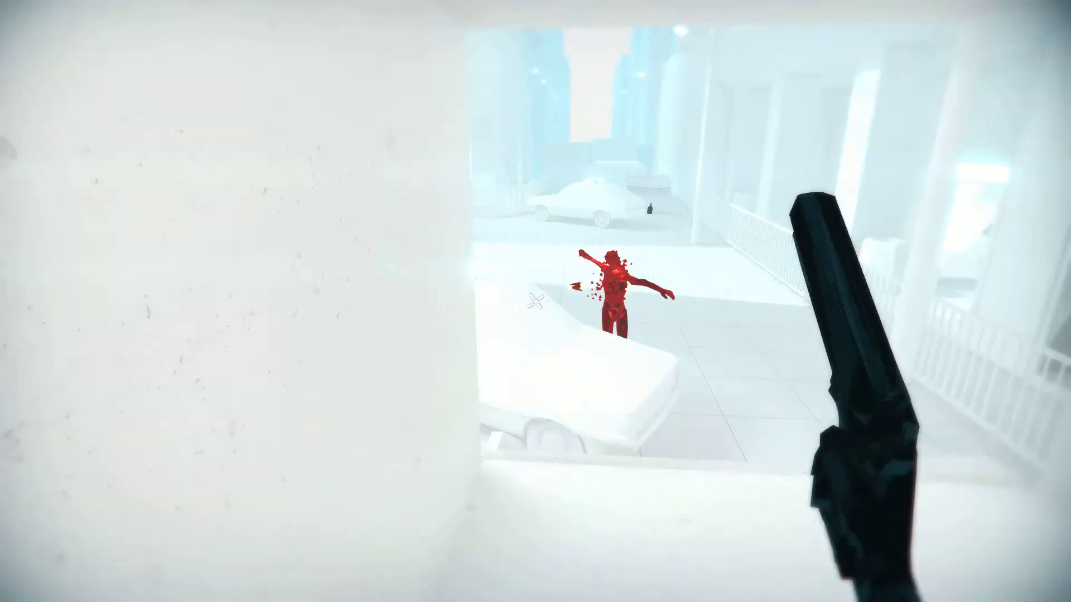
click(535, 301)
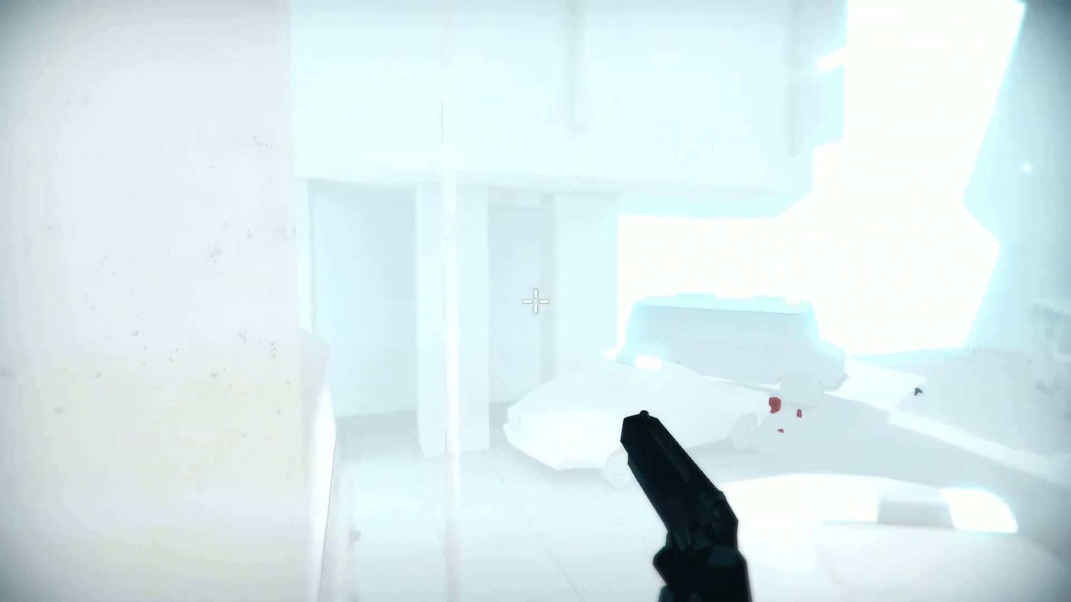
click(535, 302)
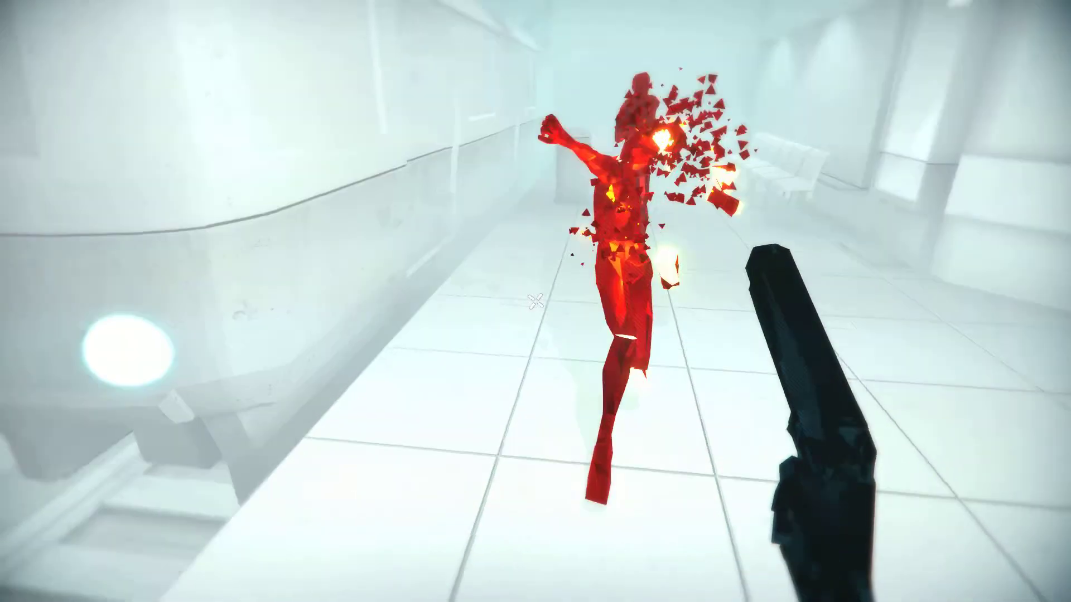
Shoot the charging enemy, the corridor enemy, the runner, and the approaching enemy
click(536, 302)
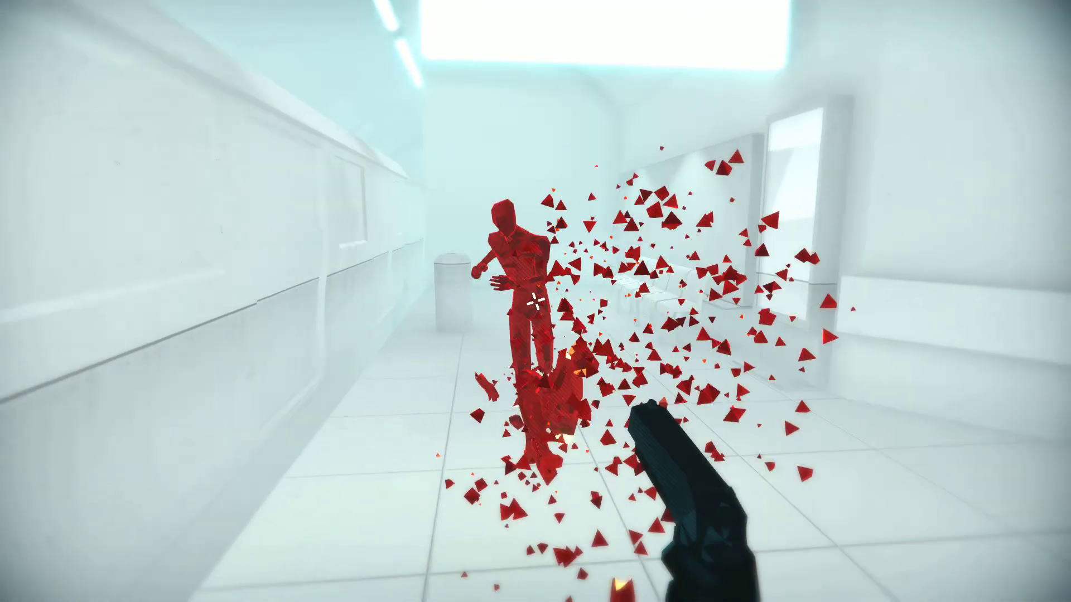
click(536, 302)
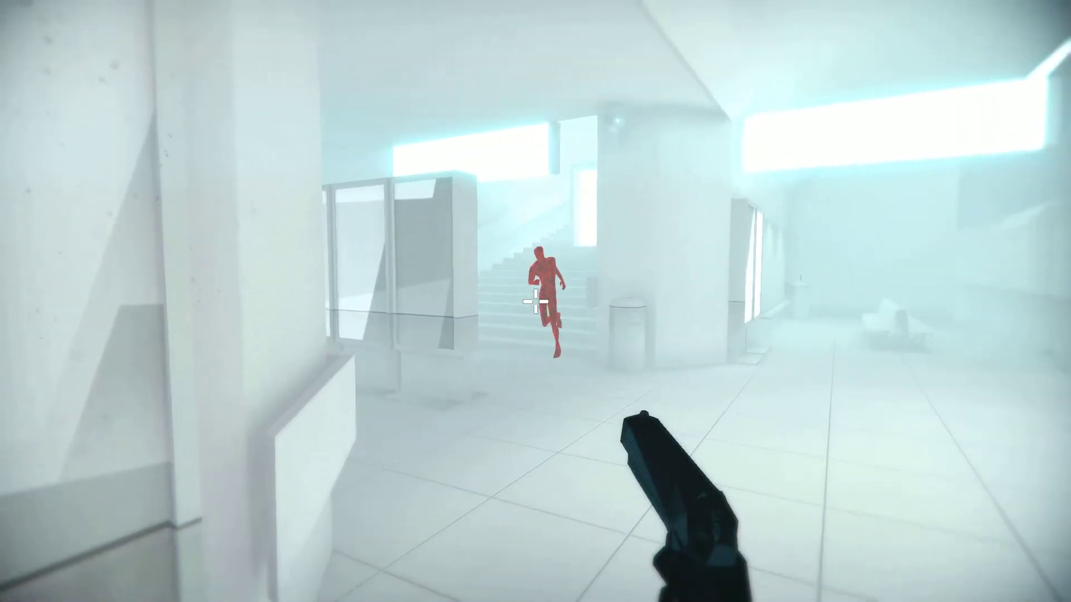
click(535, 302)
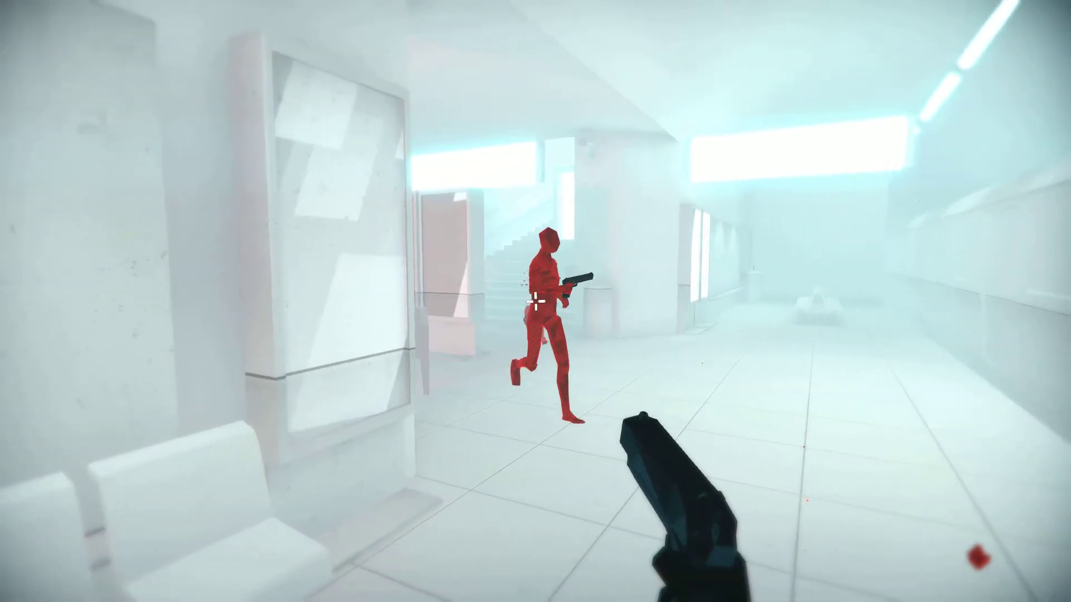
click(535, 302)
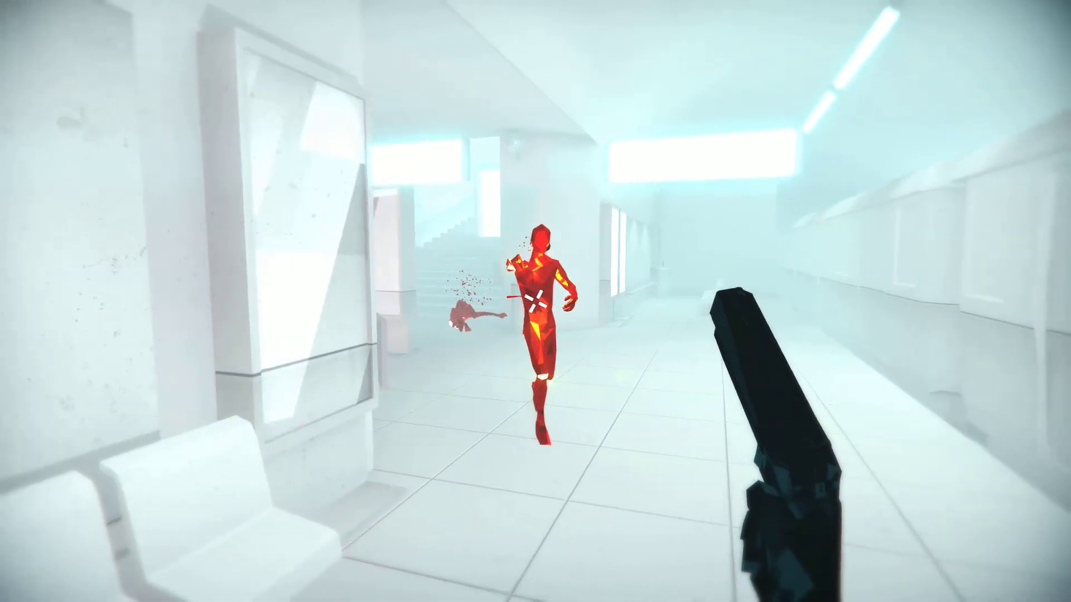
click(536, 302)
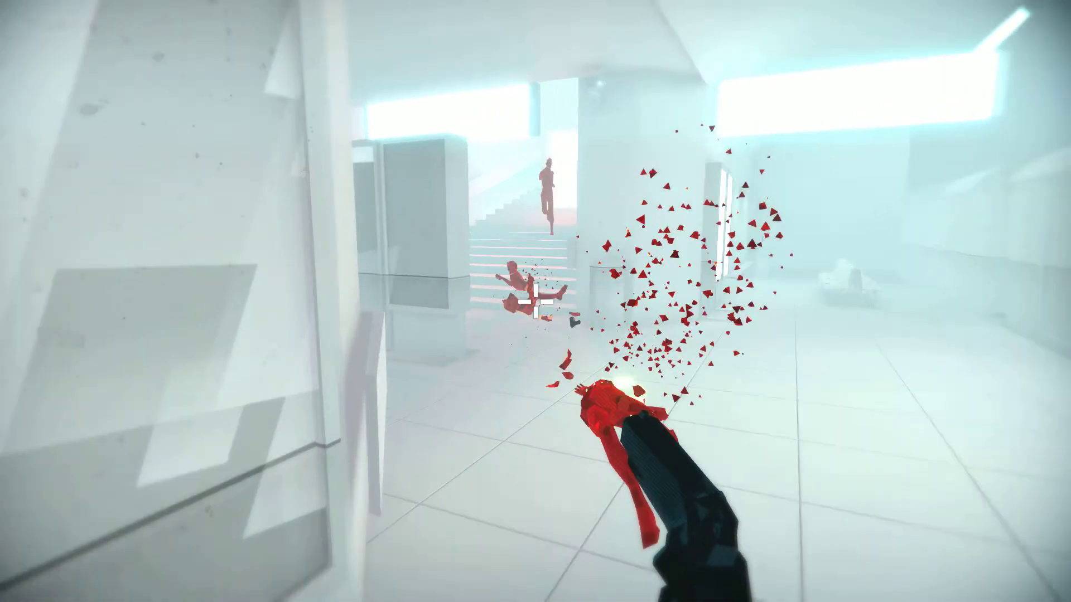
Shoot the stairs enemy, disarm and shoot another with its pistol, then the pillar enemy
drag(535, 302, 419, 302)
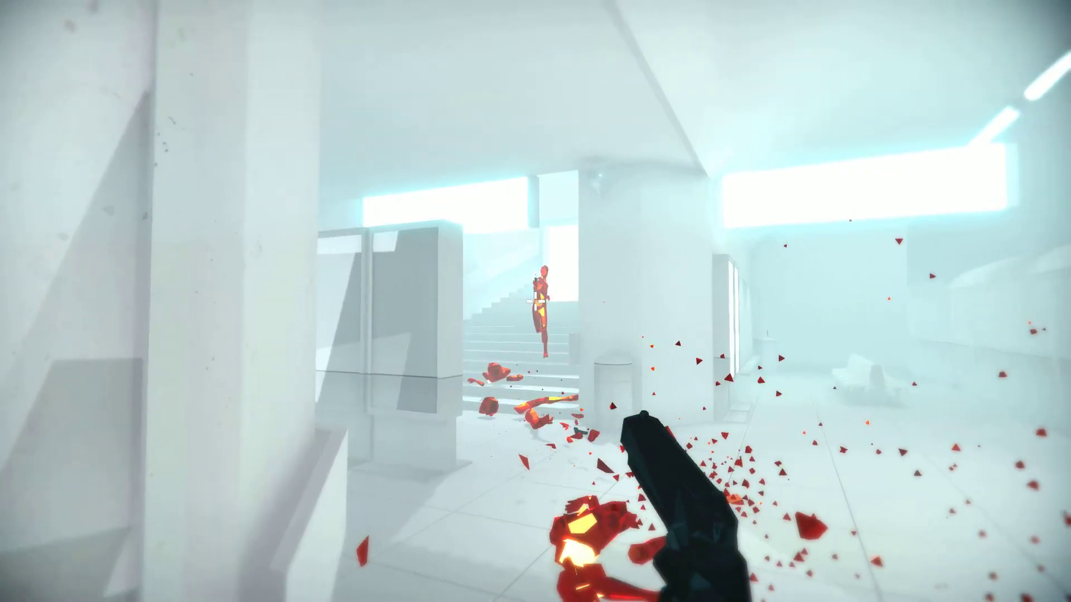
click(536, 301)
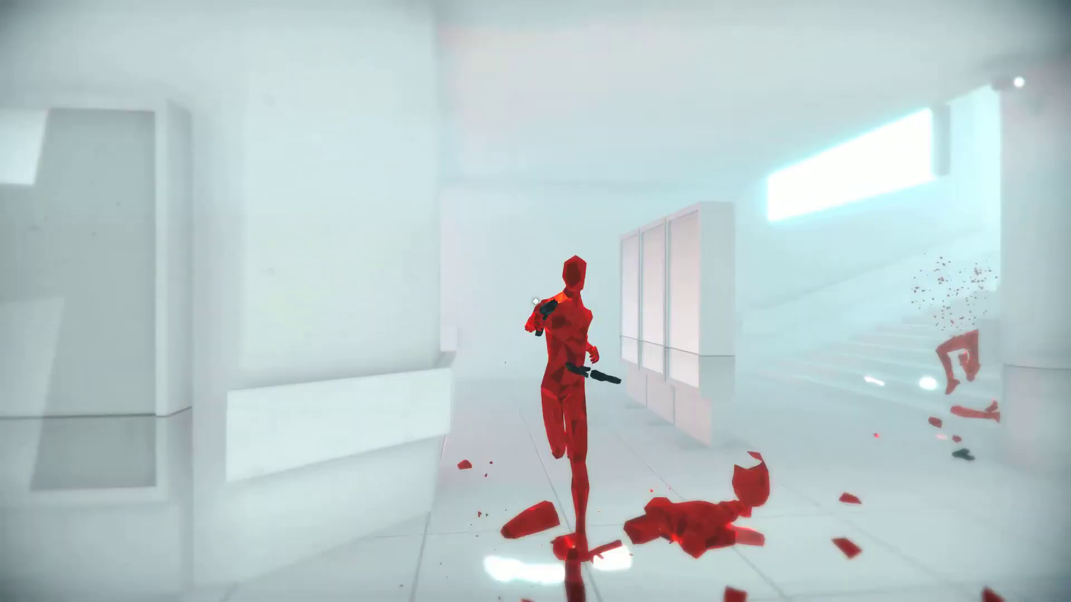
click(535, 301)
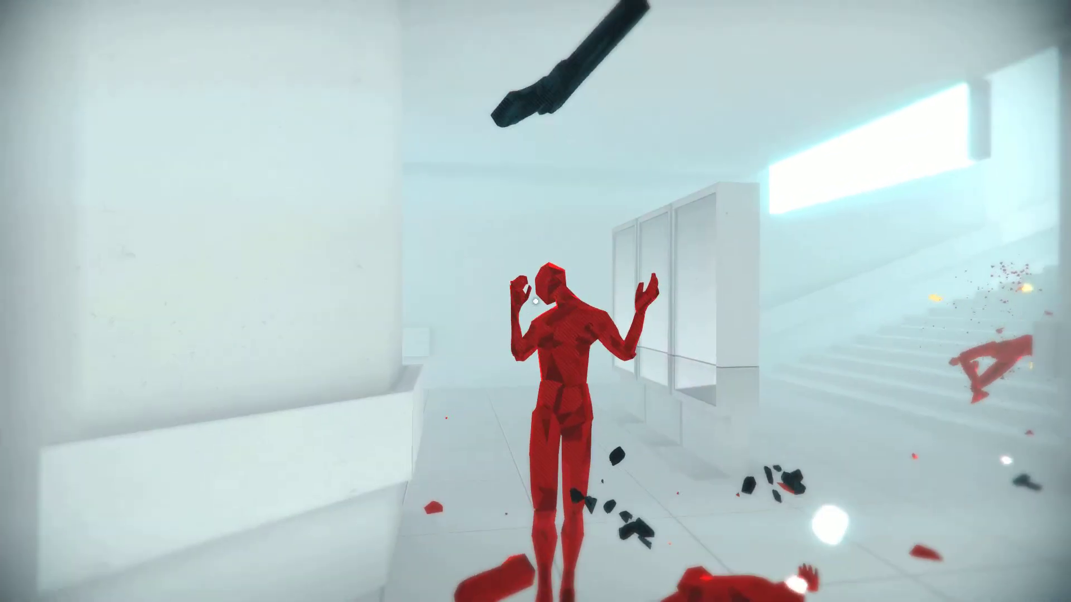
click(536, 302)
click(536, 301)
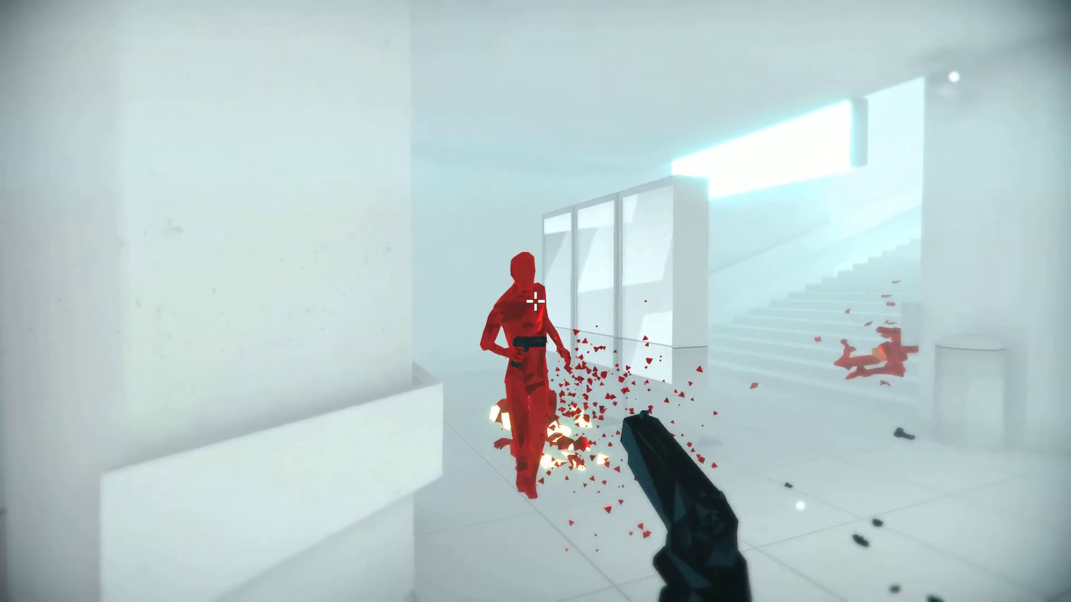
click(536, 301)
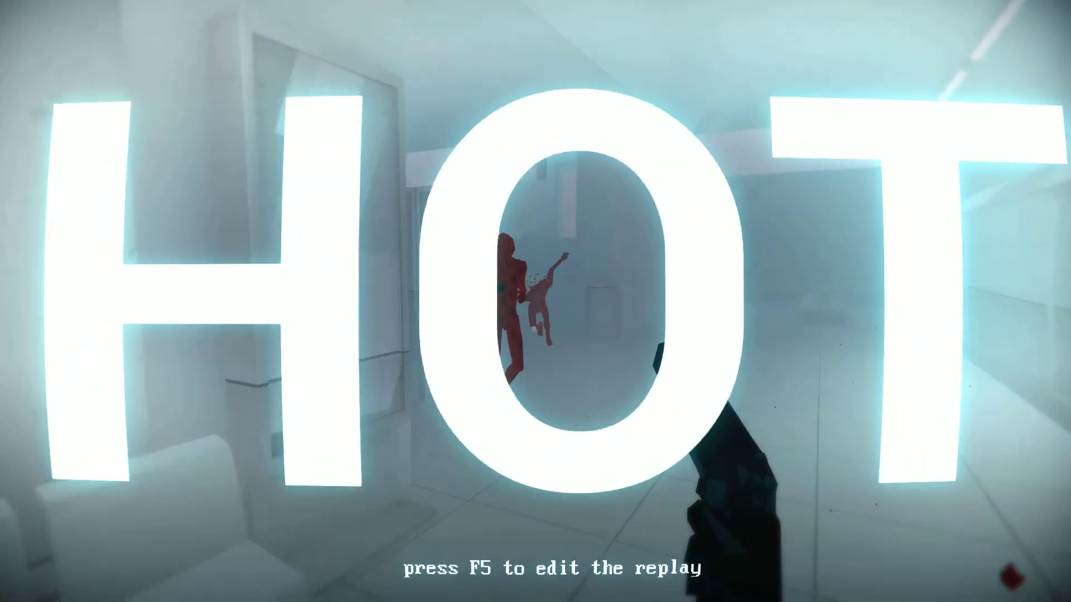
End the level replay to return to the piOS menu
click(536, 302)
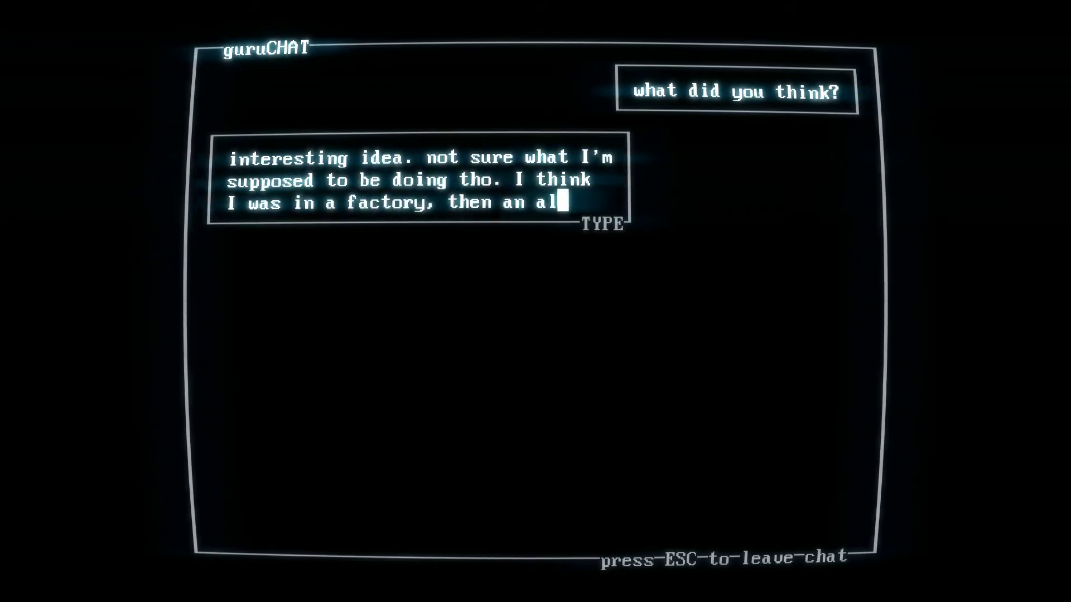
text(ley and)
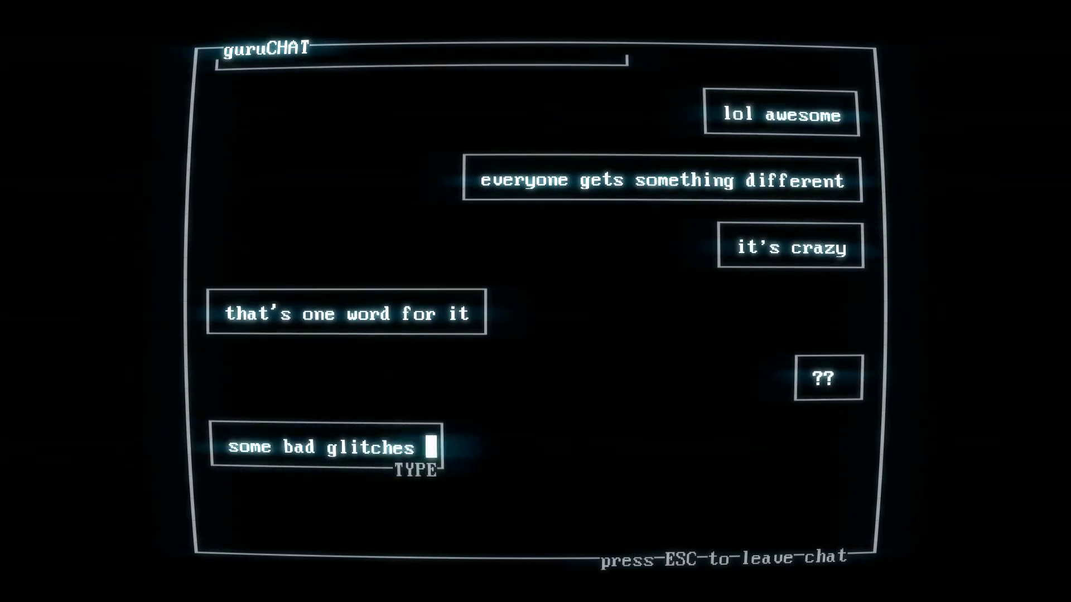
text(zed something something then i)
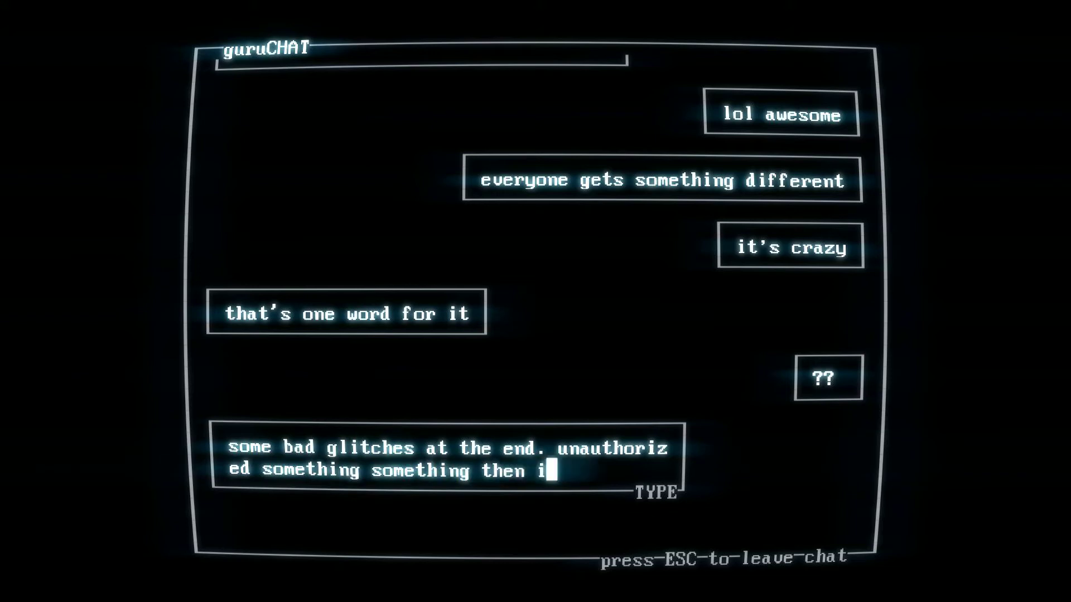
text( got kicked out)
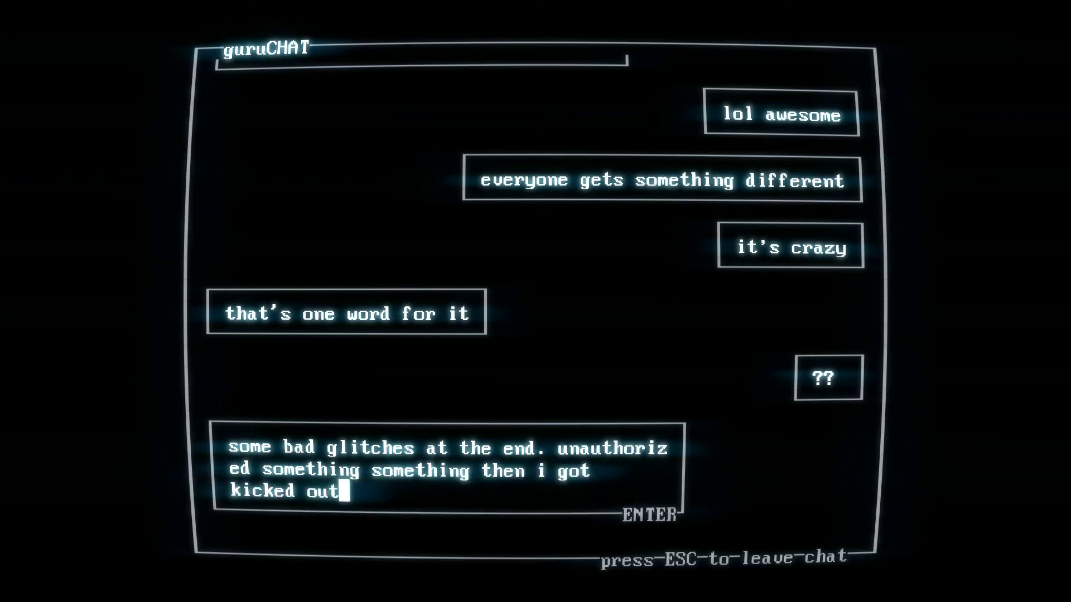
Send the guruCHAT reply about the glitches and getting kicked out
key(Return)
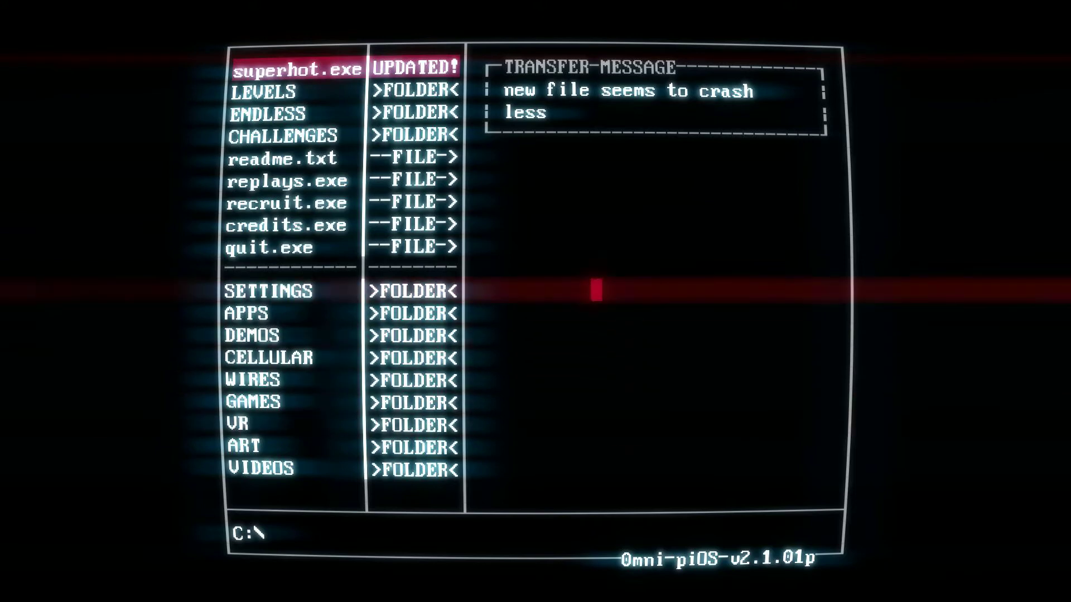
Select the updated superhot.exe in the file list and launch it
key(Down)
key(Down)
key(Up)
key(Up)
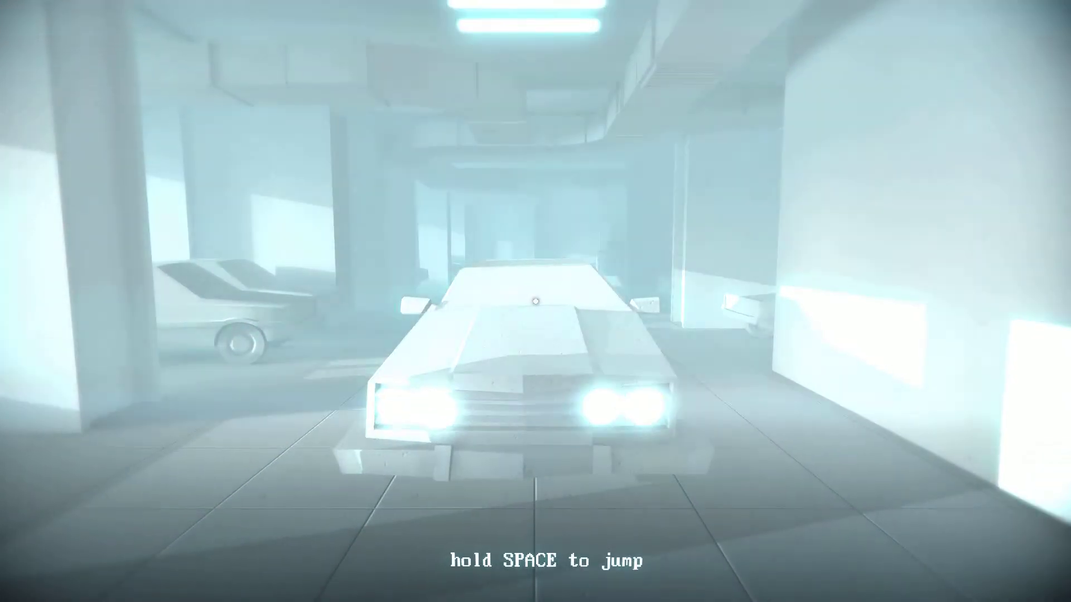
Jump the car and the ledge toward the red enemies, retrying after each death
key(space)
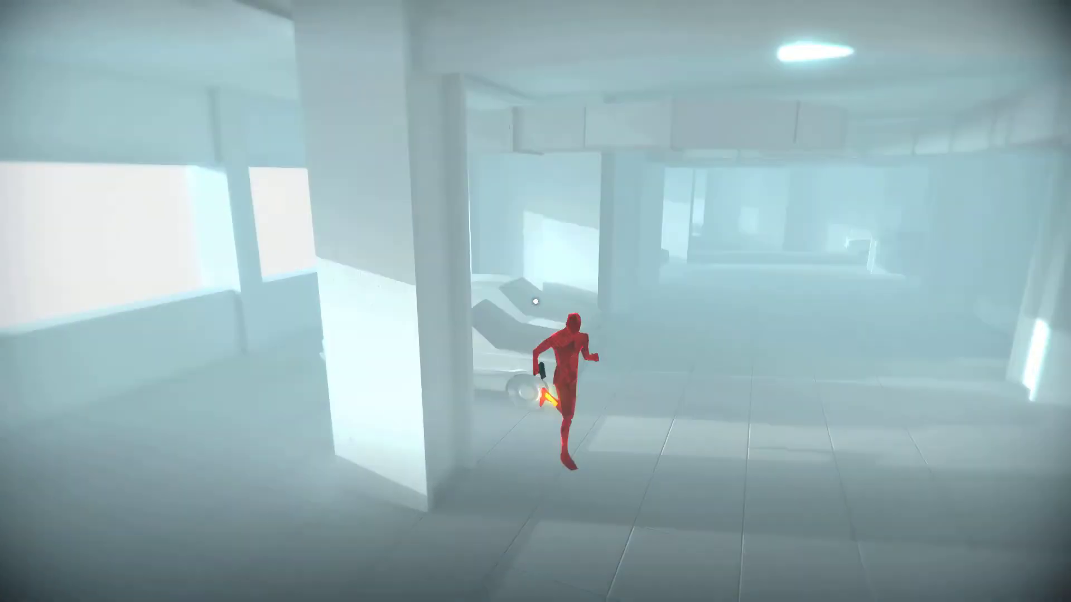
key(w)
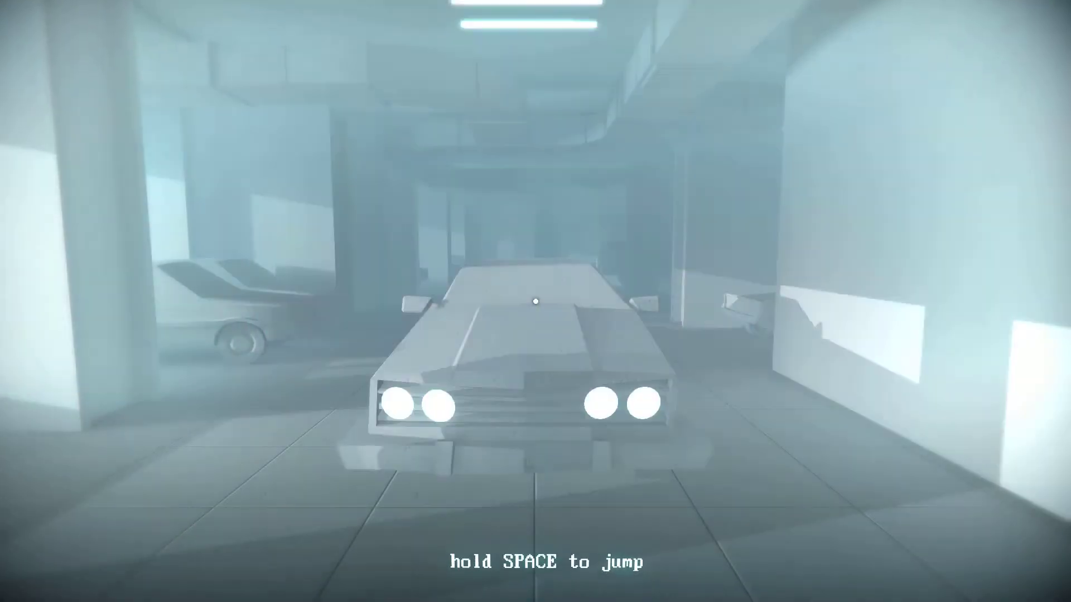
key(space)
key(w)
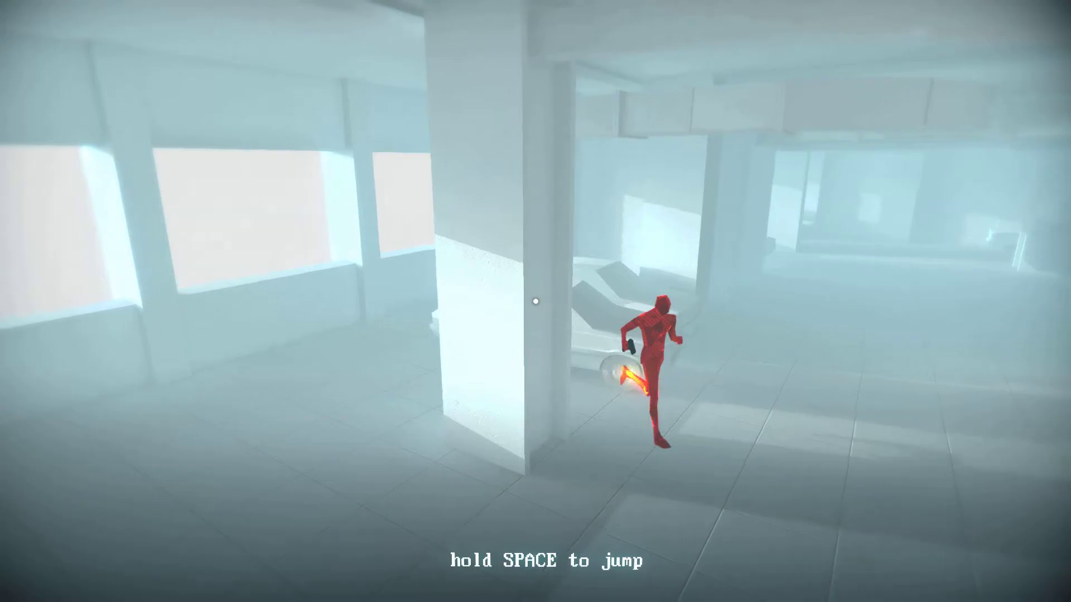
key(w)
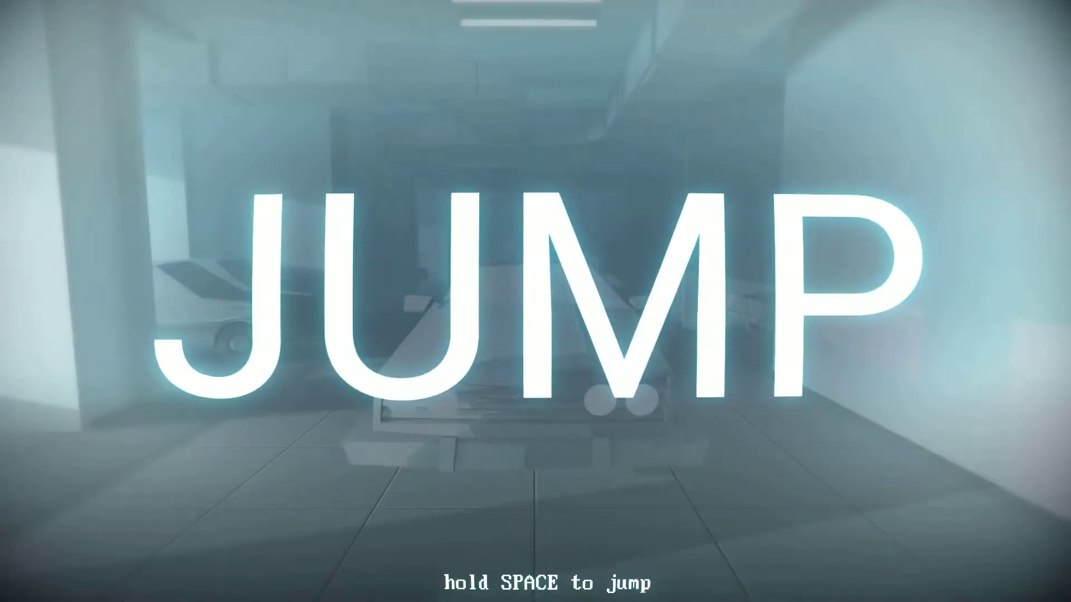
key(space)
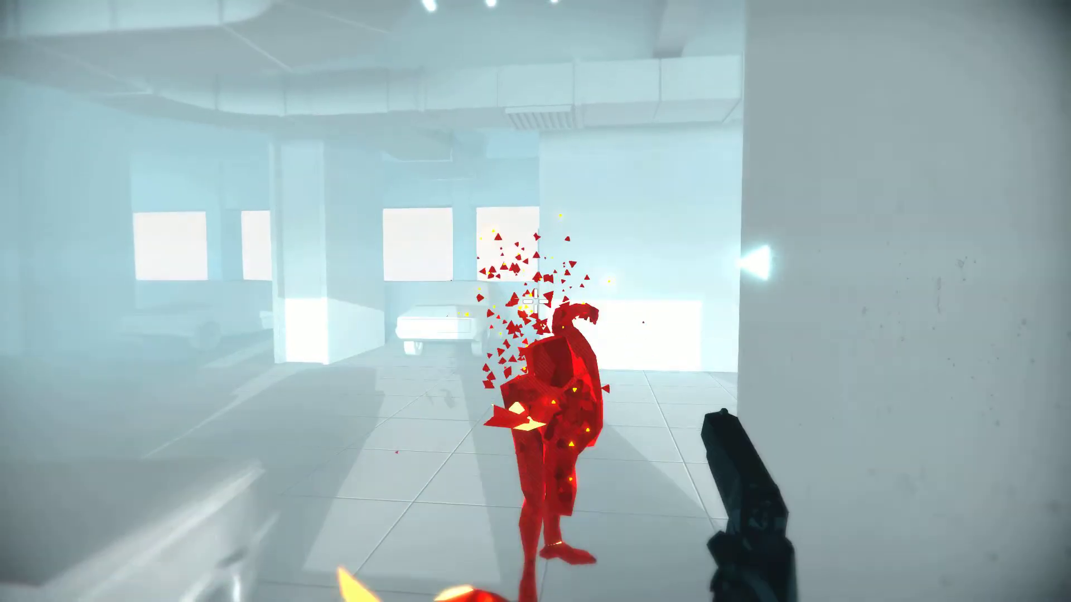
Circle the wall and shoot the distant red enemy behind the cars
key(w)
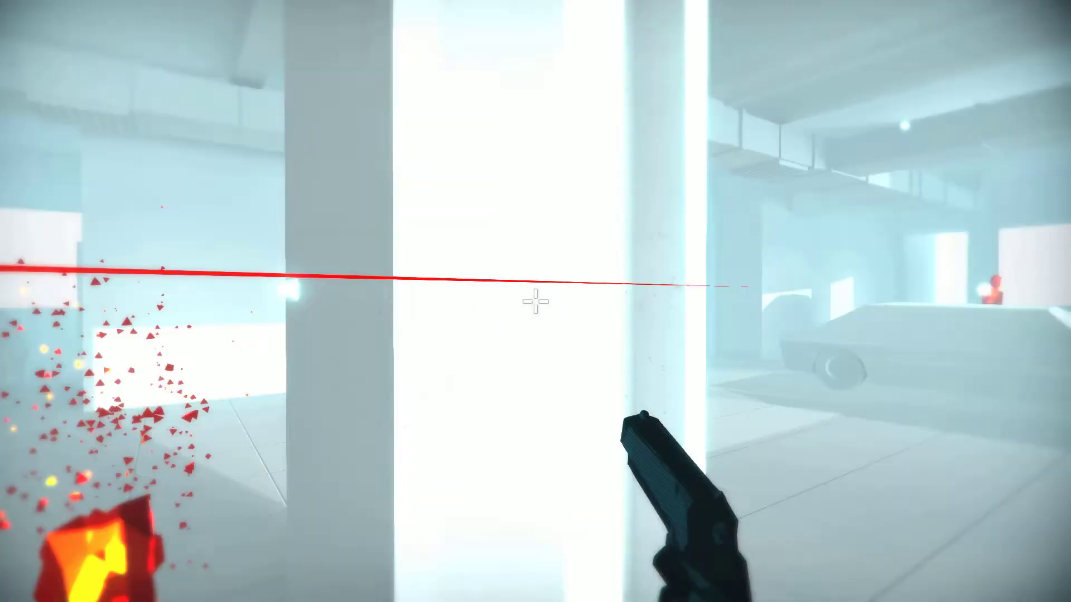
key(w)
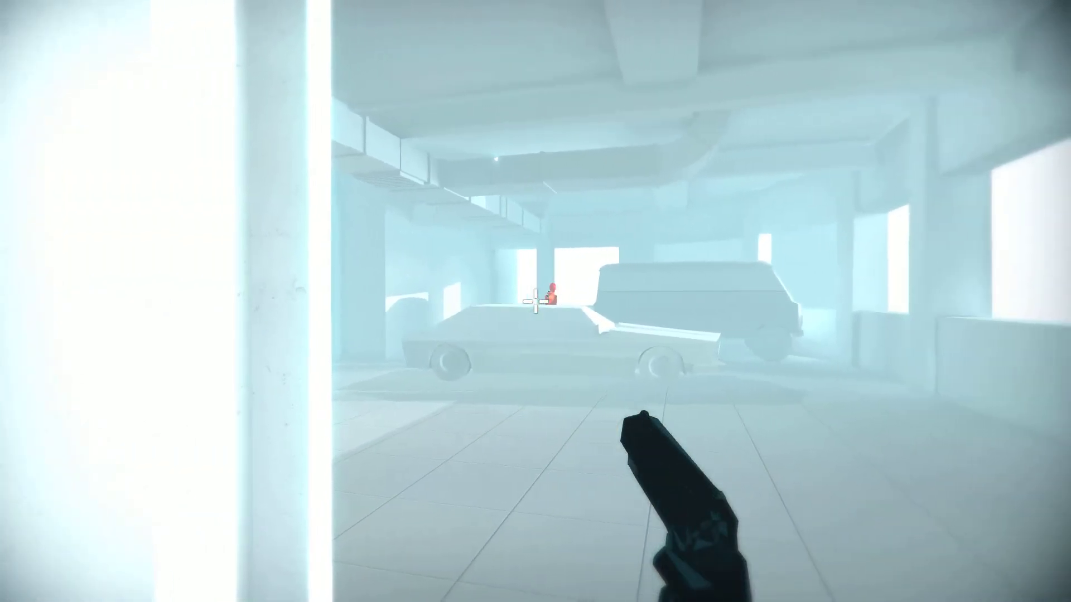
click(535, 302)
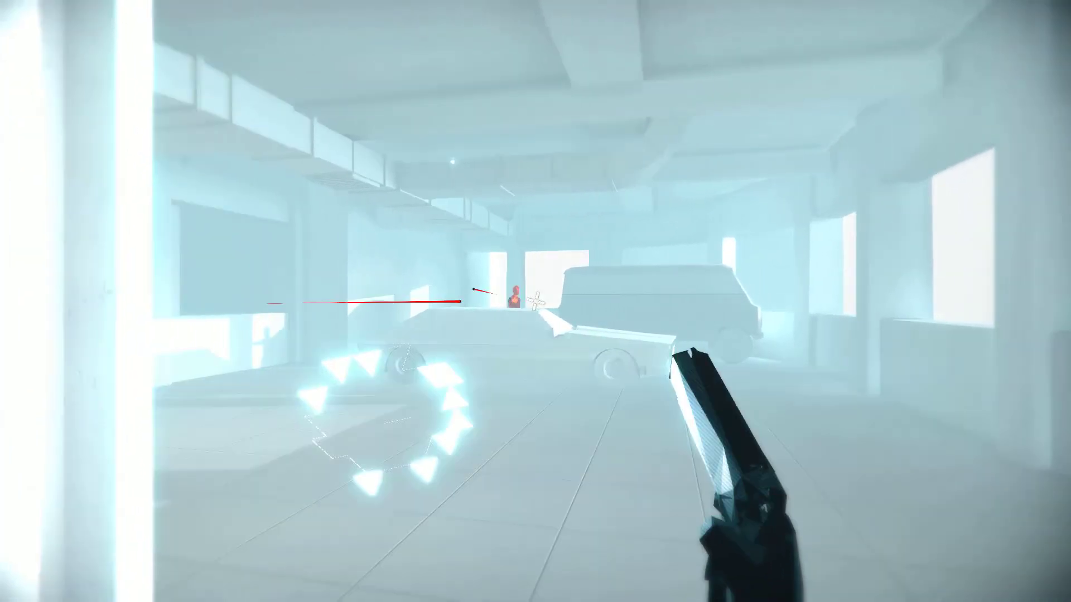
Push into the garage and shoot two approaching enemies from behind the pillar
key(w)
key(a)
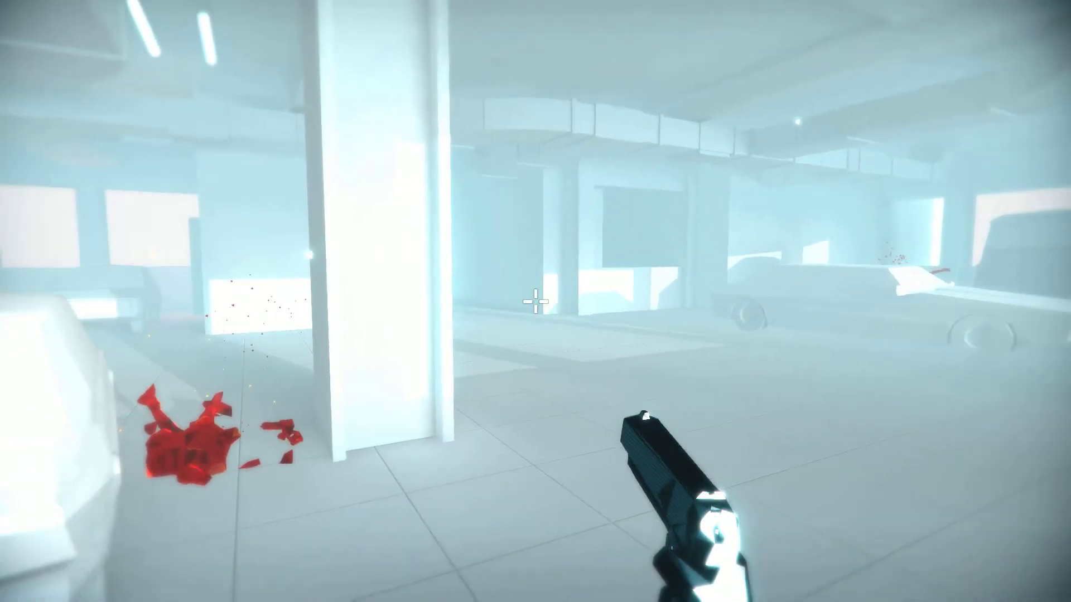
key(w)
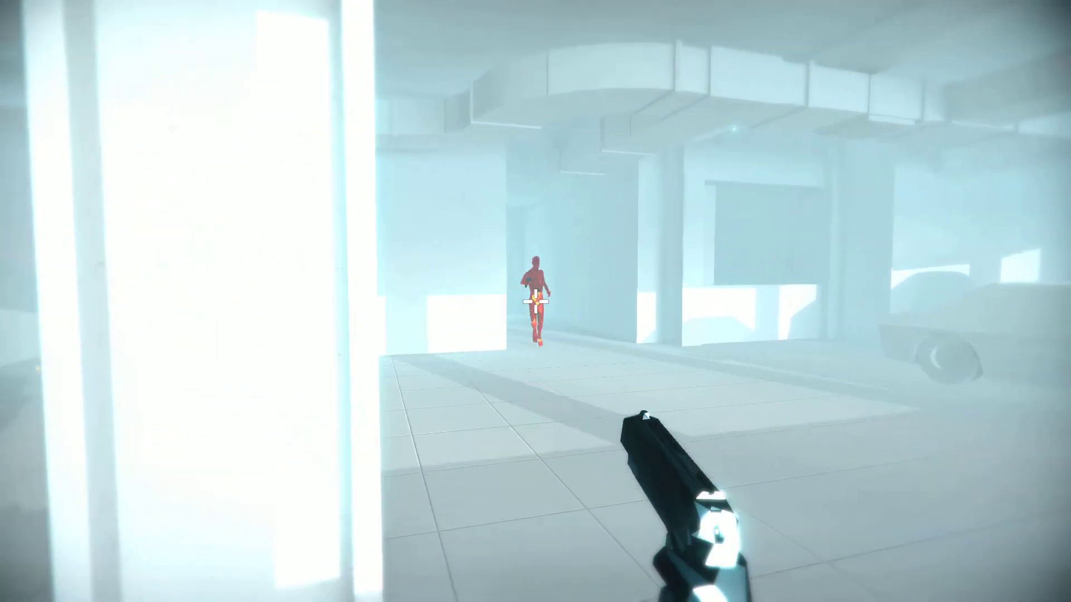
click(535, 301)
key(a)
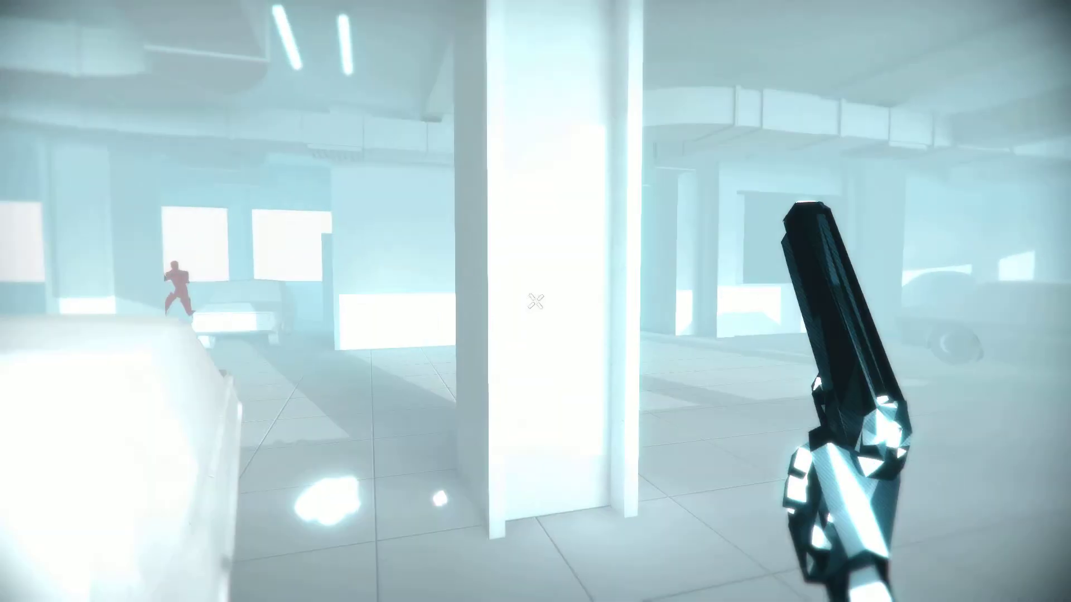
key(d)
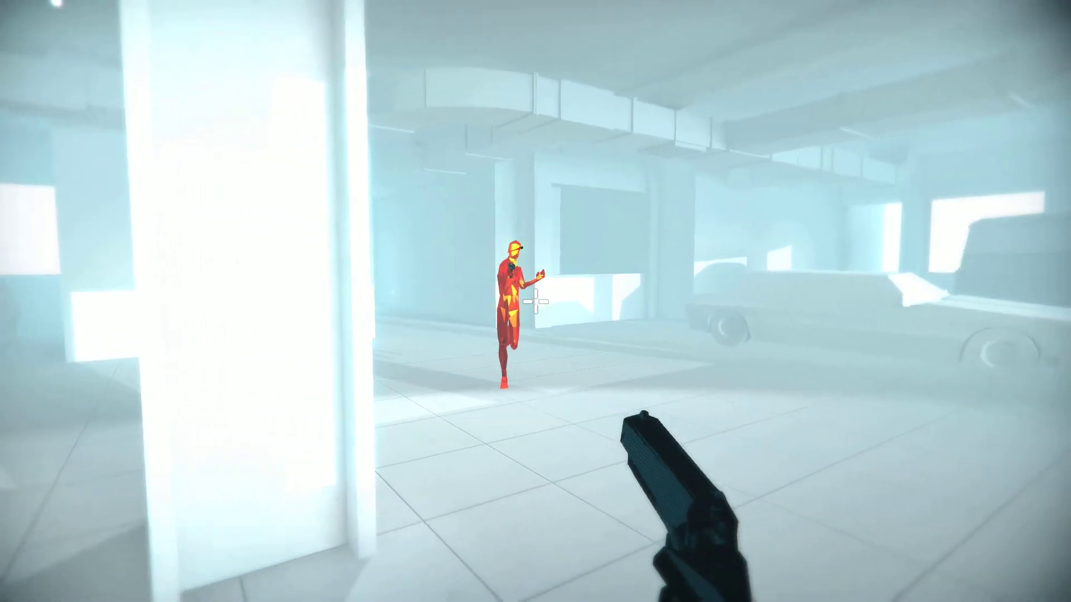
click(536, 302)
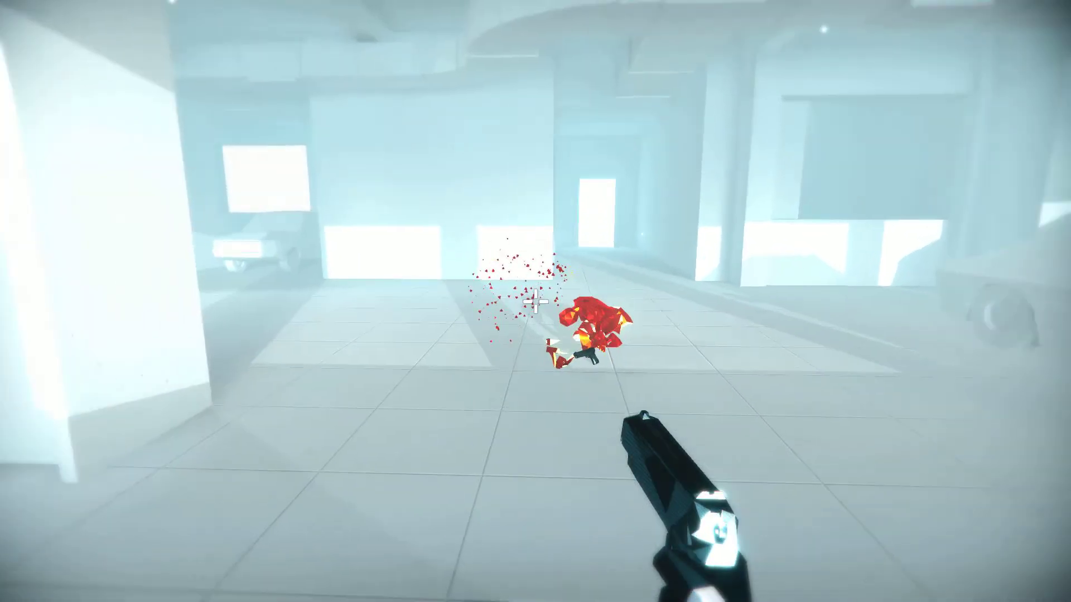
Advance on three new enemies, headshoot one, and throw the pistol at the central one
key(w)
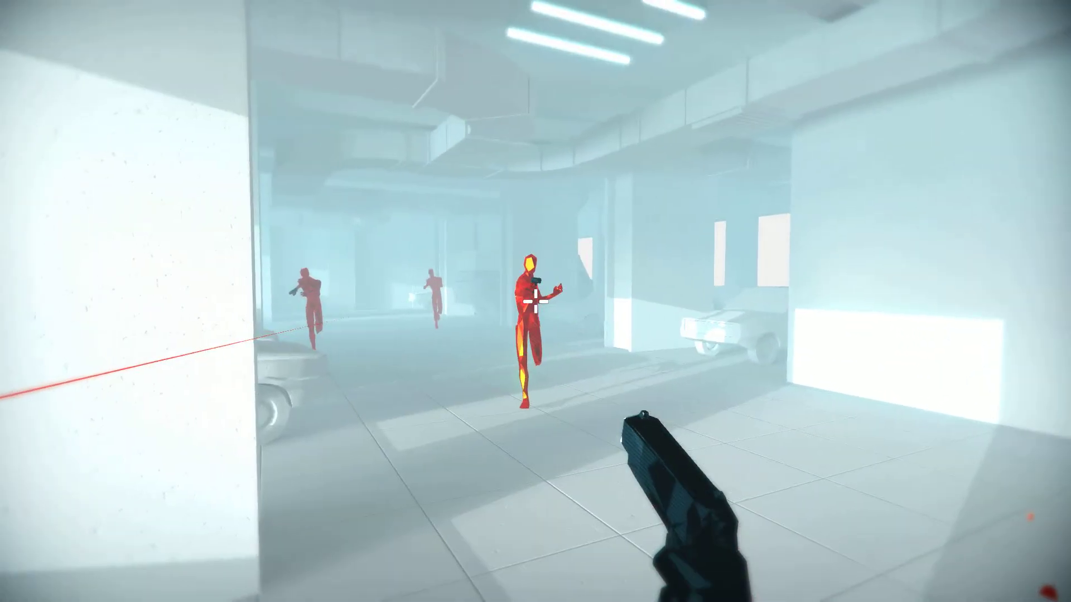
click(536, 301)
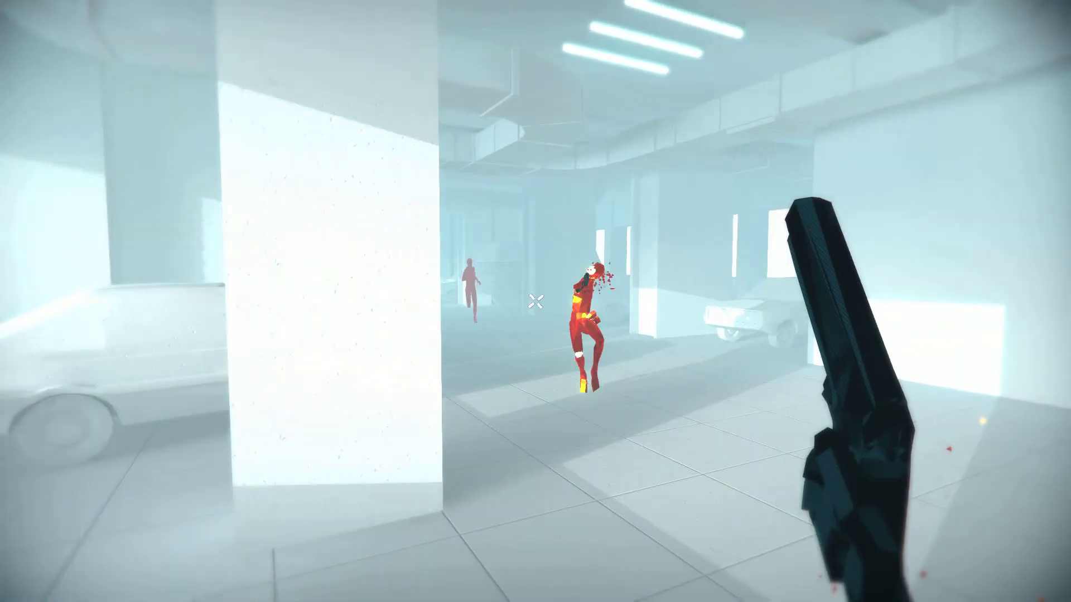
key(a)
key(d)
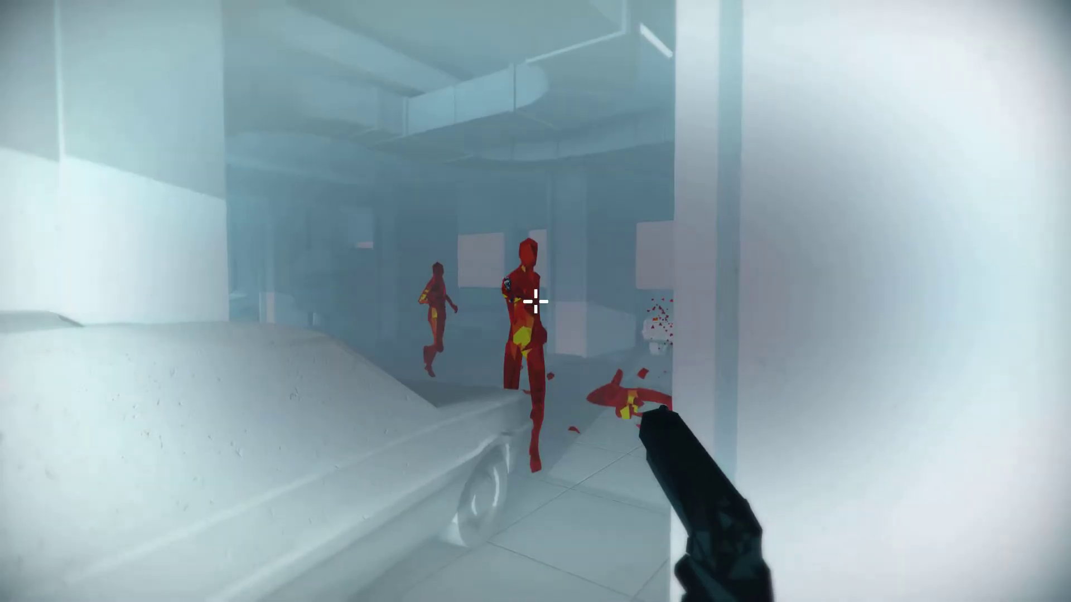
right_click(536, 302)
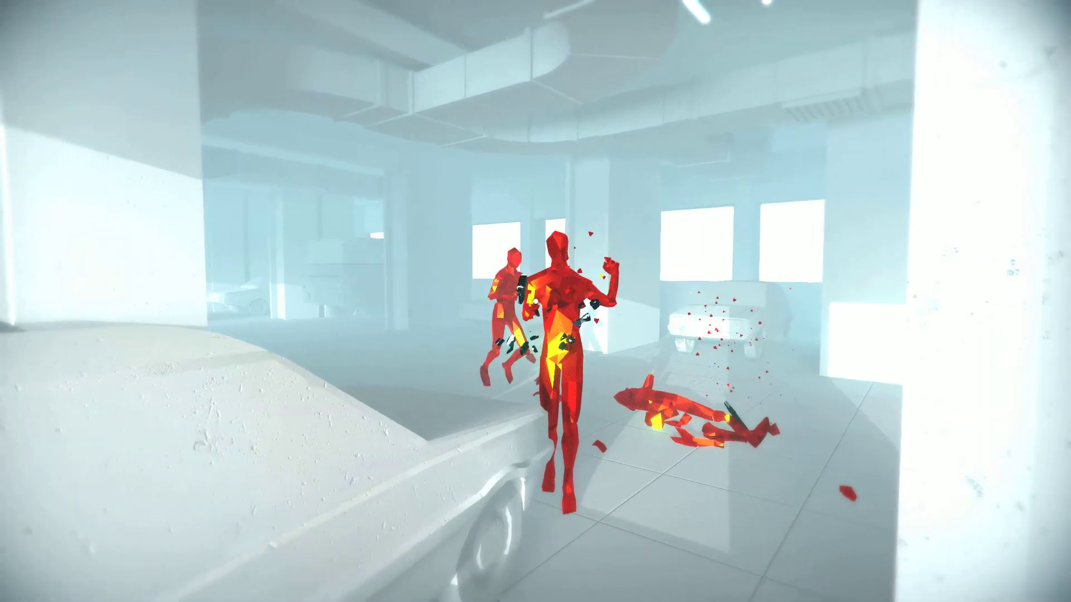
Catch the staggered enemy's flying pistol and shoot the central and stumbling enemies
key(w)
click(536, 302)
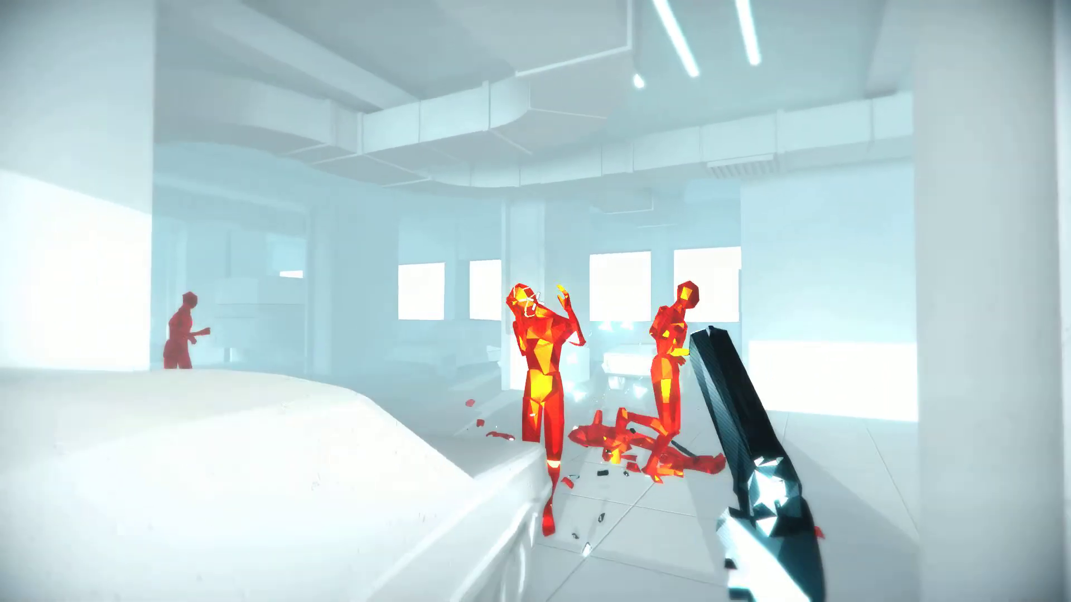
click(536, 301)
key(w)
key(w)
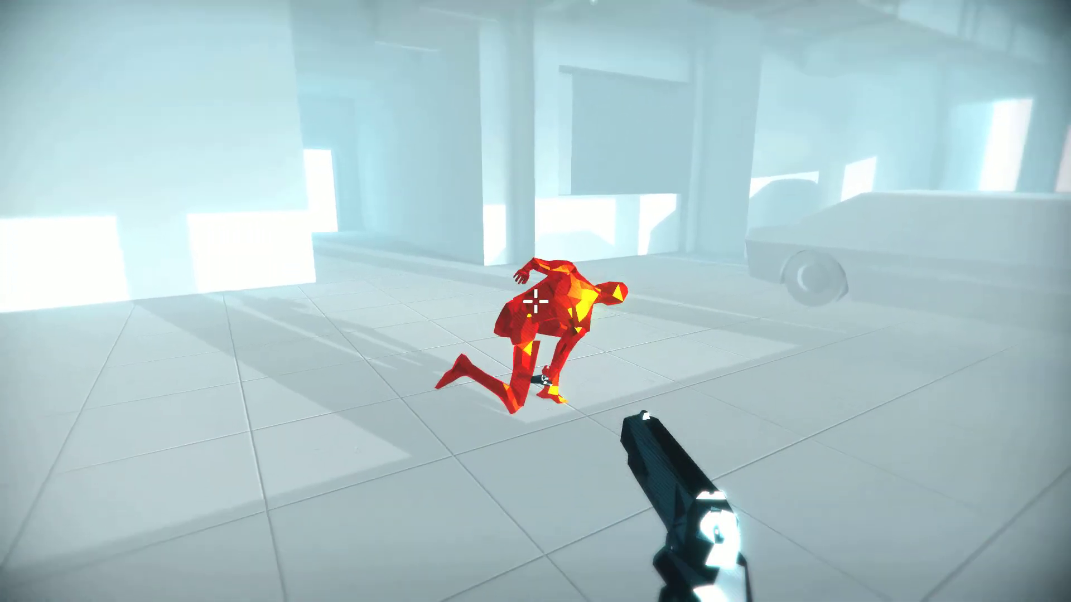
click(536, 302)
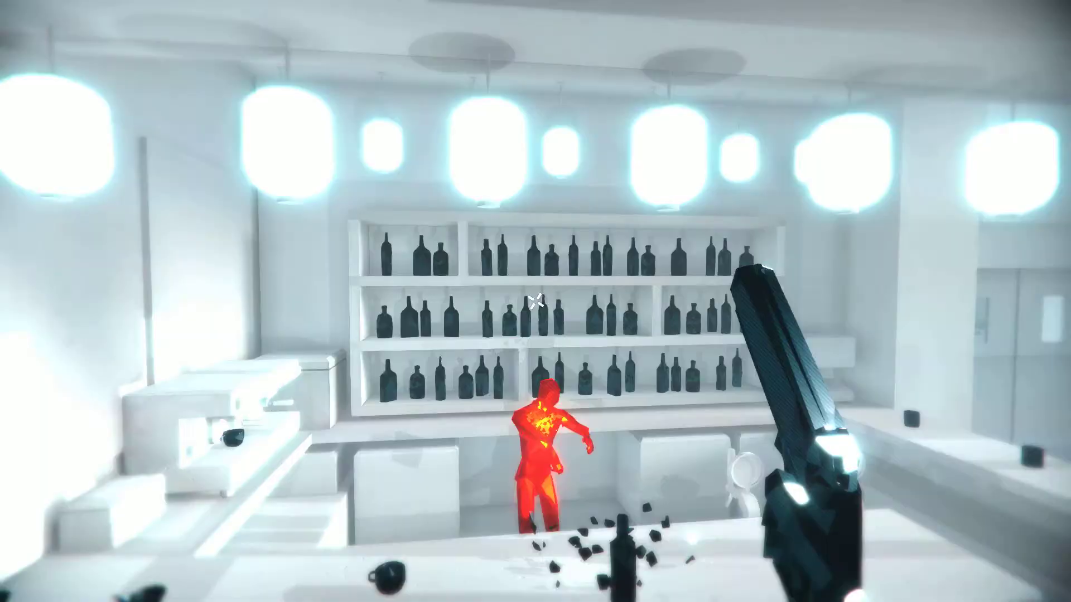
click(536, 301)
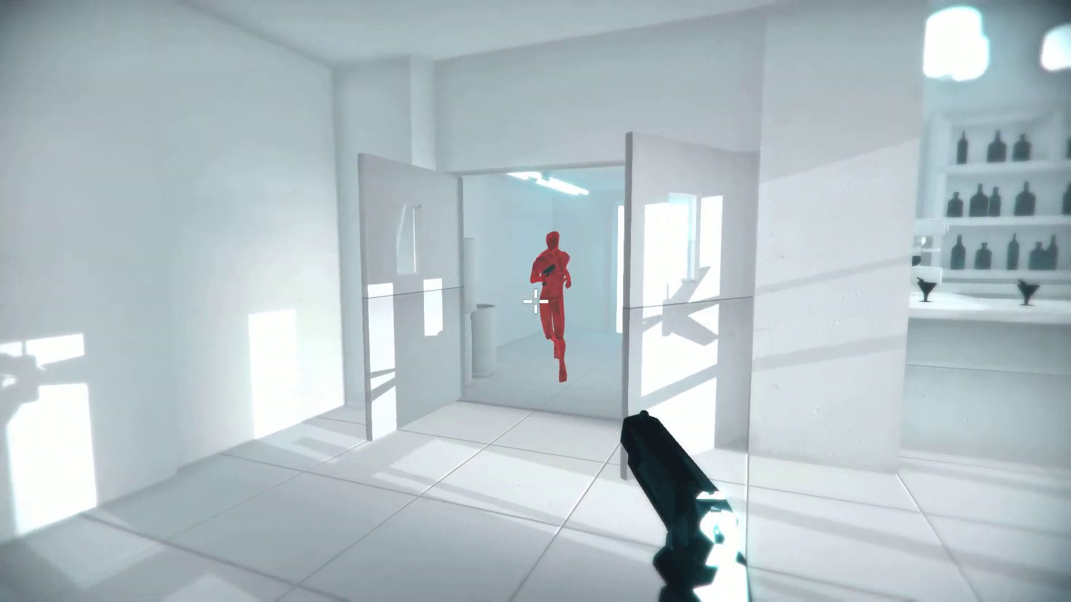
Shoot the bar and doorway enemies, then the bartender after the restart
click(535, 301)
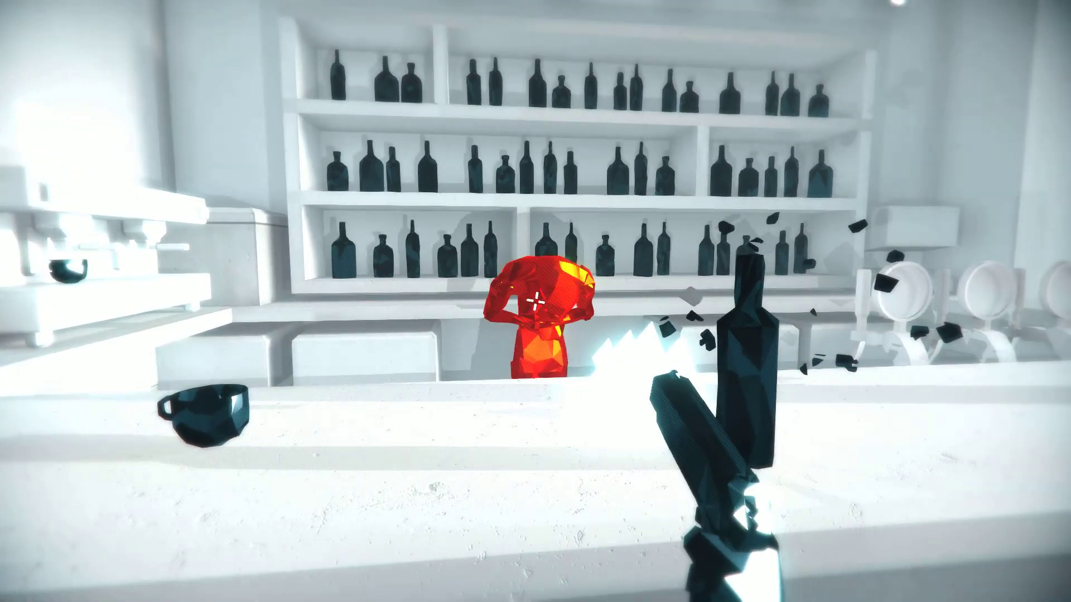
click(535, 302)
Move among the pillars and shoot enemies from the near and far doorways
key(w)
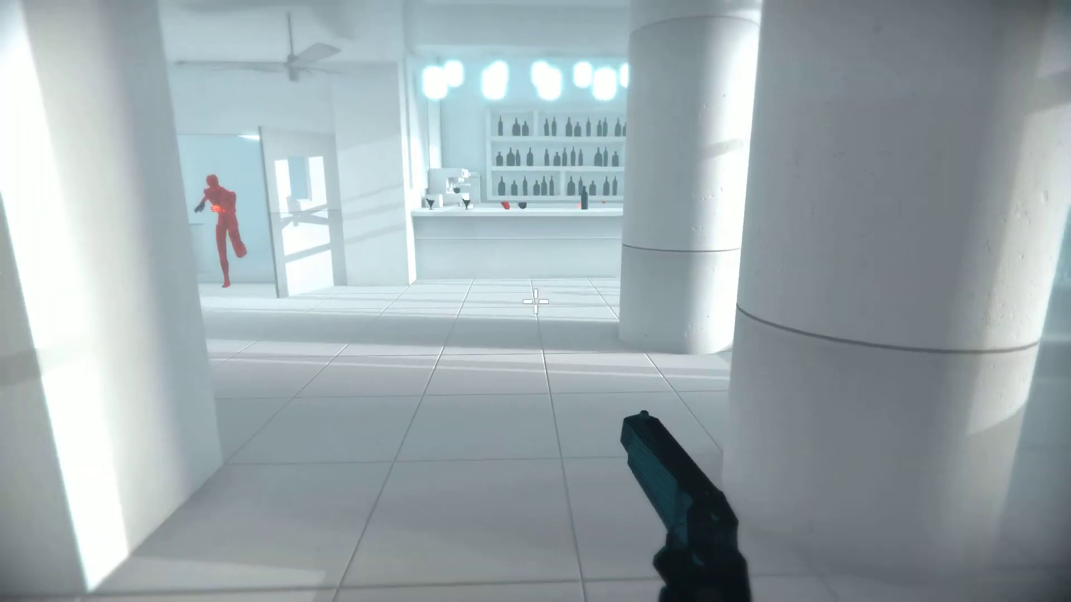
key(a)
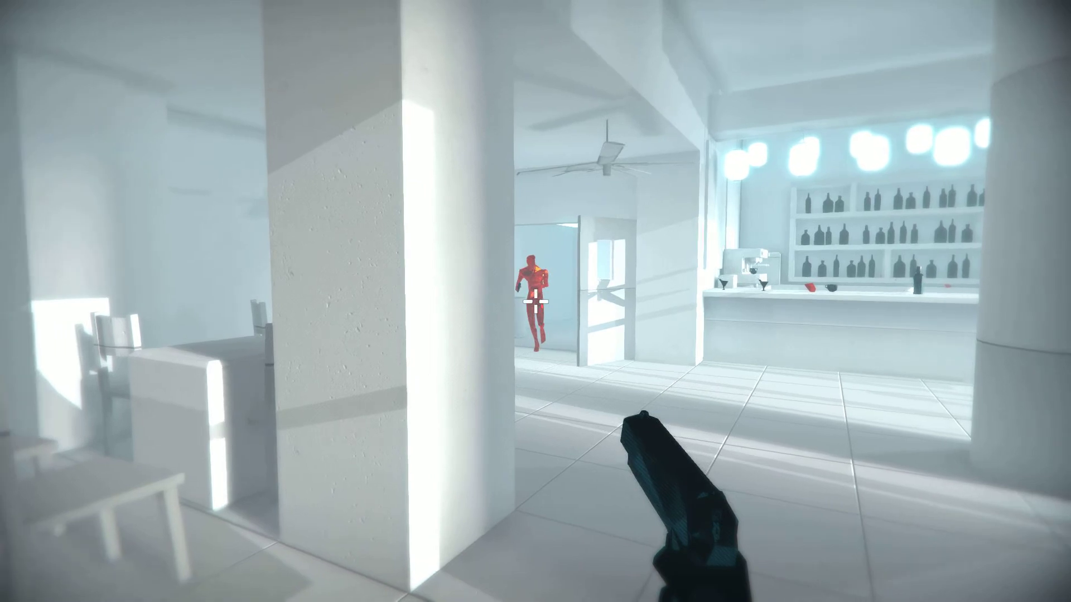
click(537, 301)
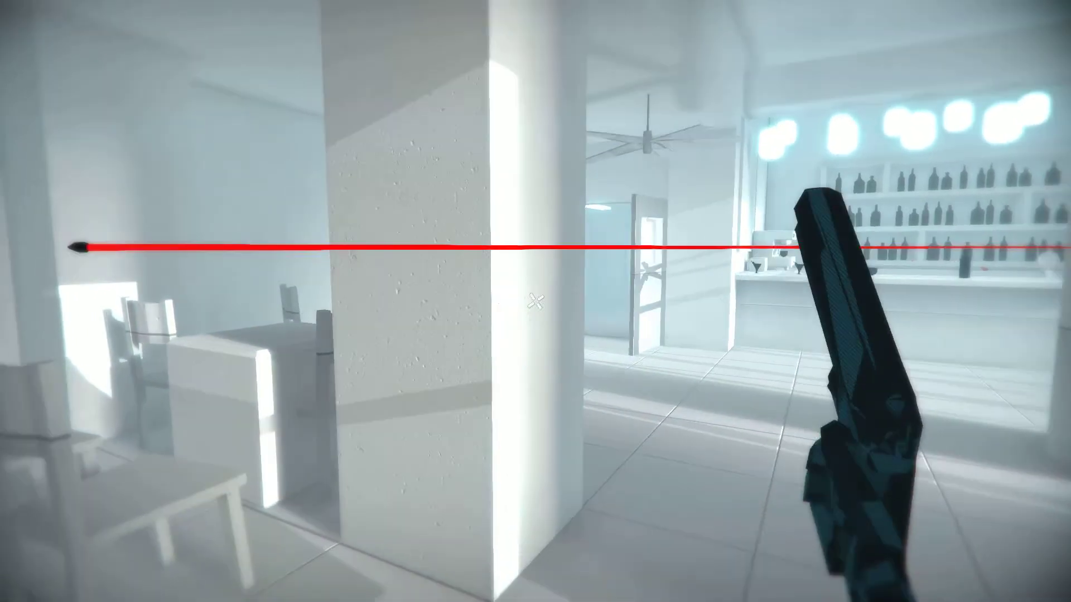
key(w)
key(w)
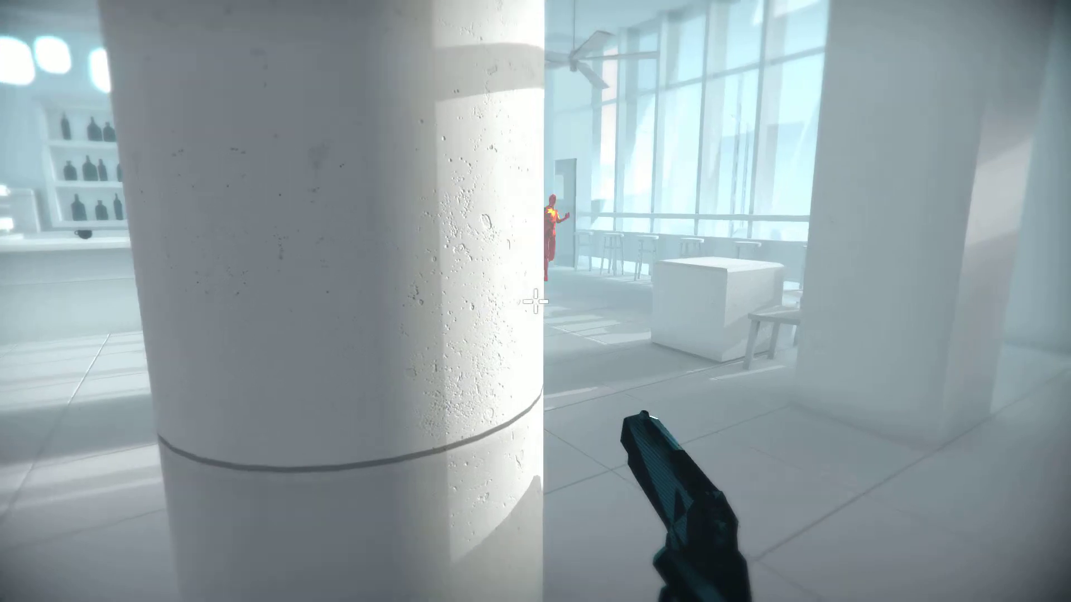
key(a)
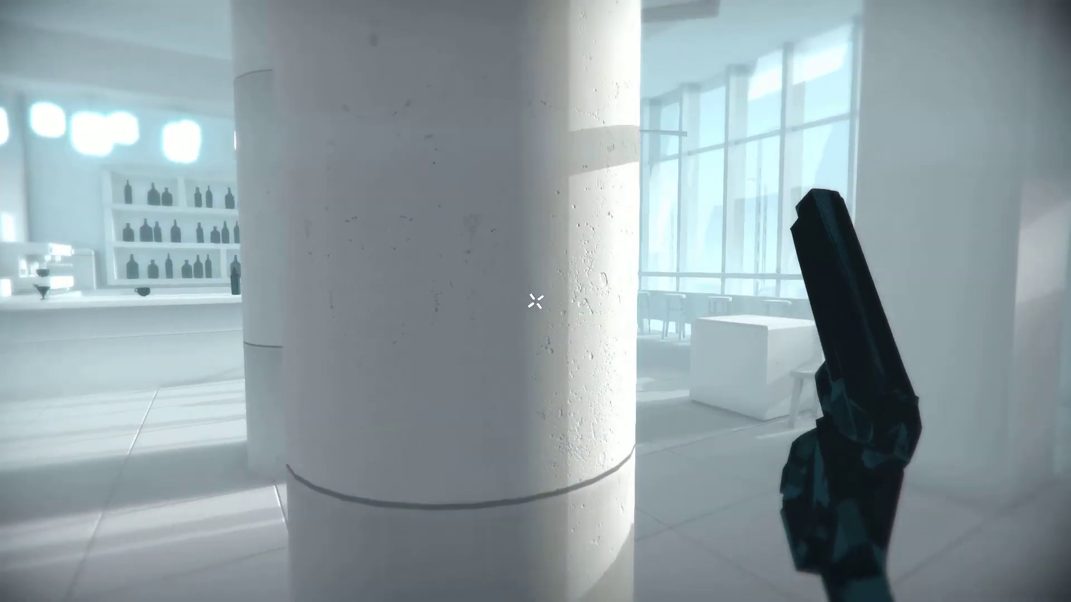
click(536, 301)
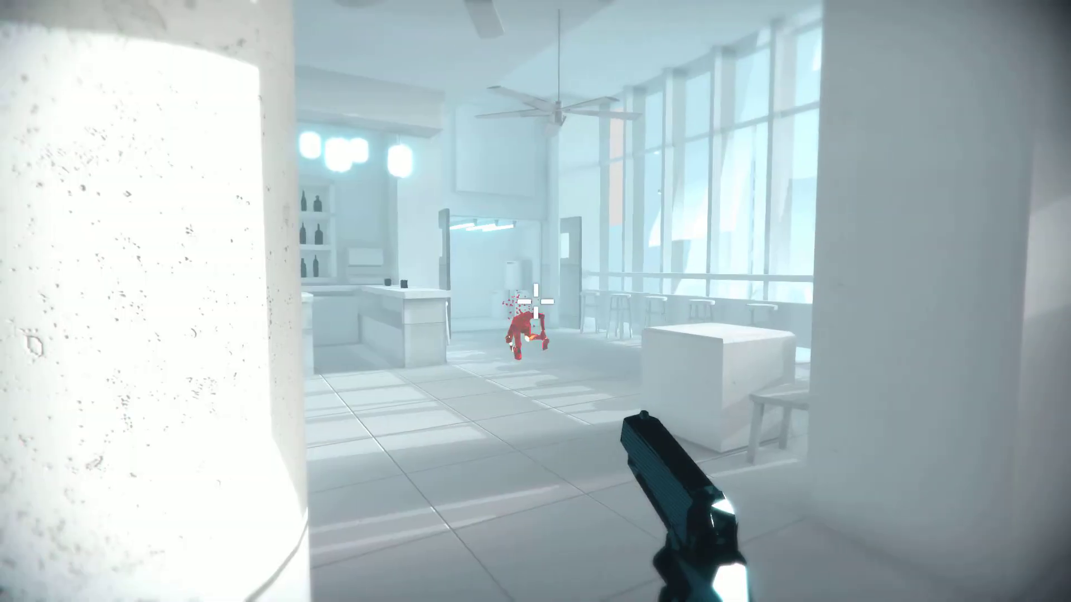
Work around the pillars toward the doorway enemy, dodge bullets, and throw the pistol
key(w)
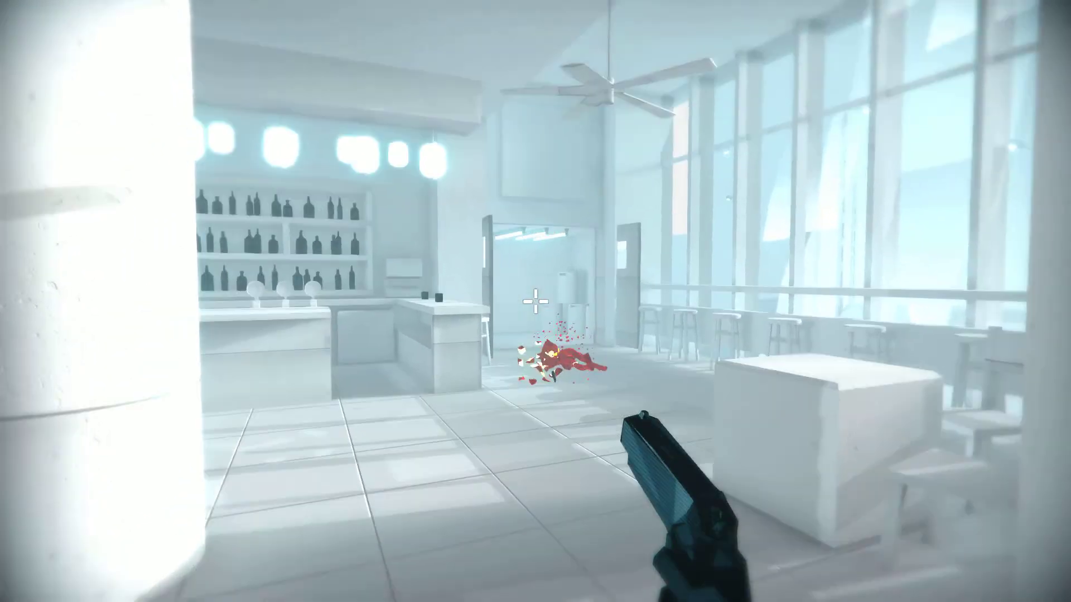
key(w)
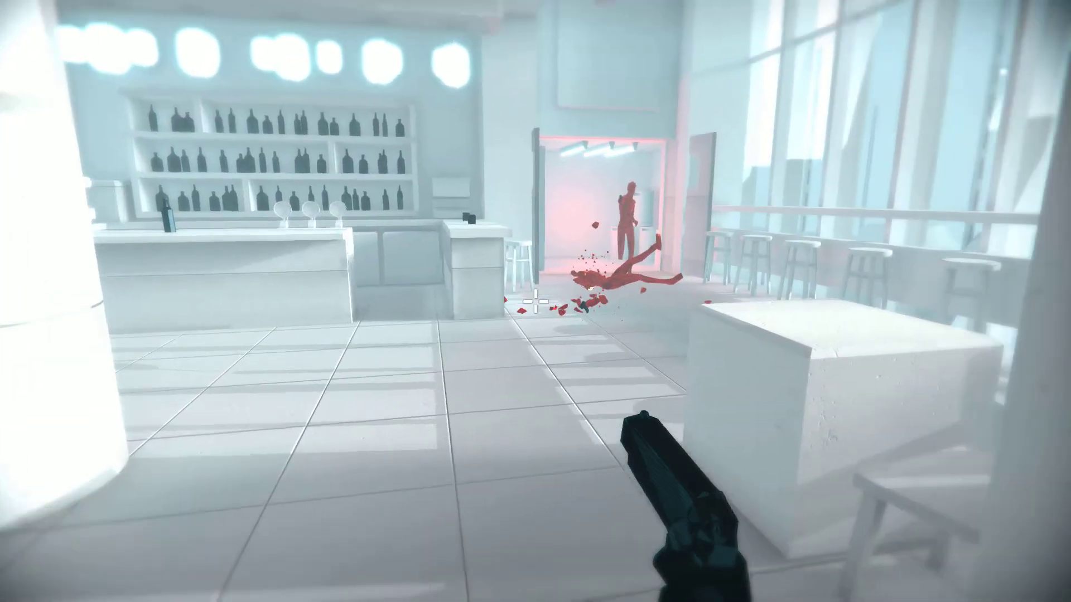
key(w)
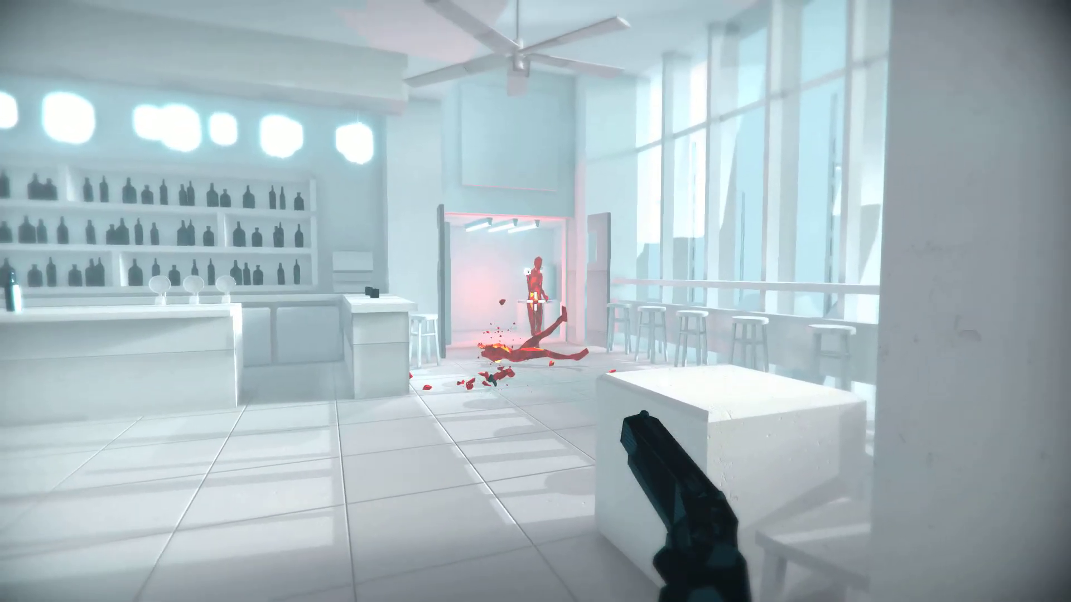
key(w)
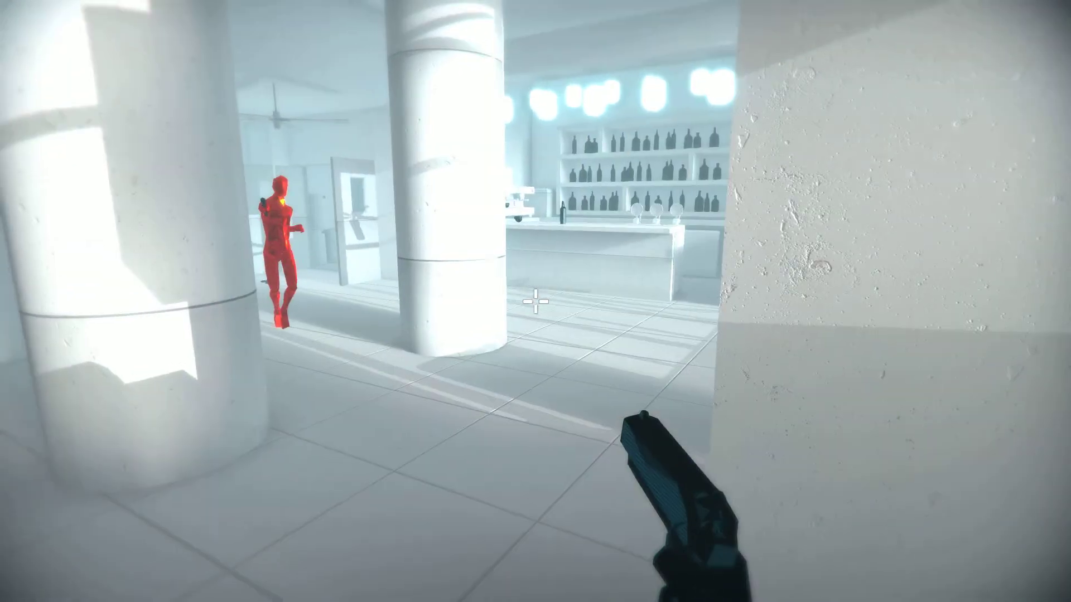
key(a)
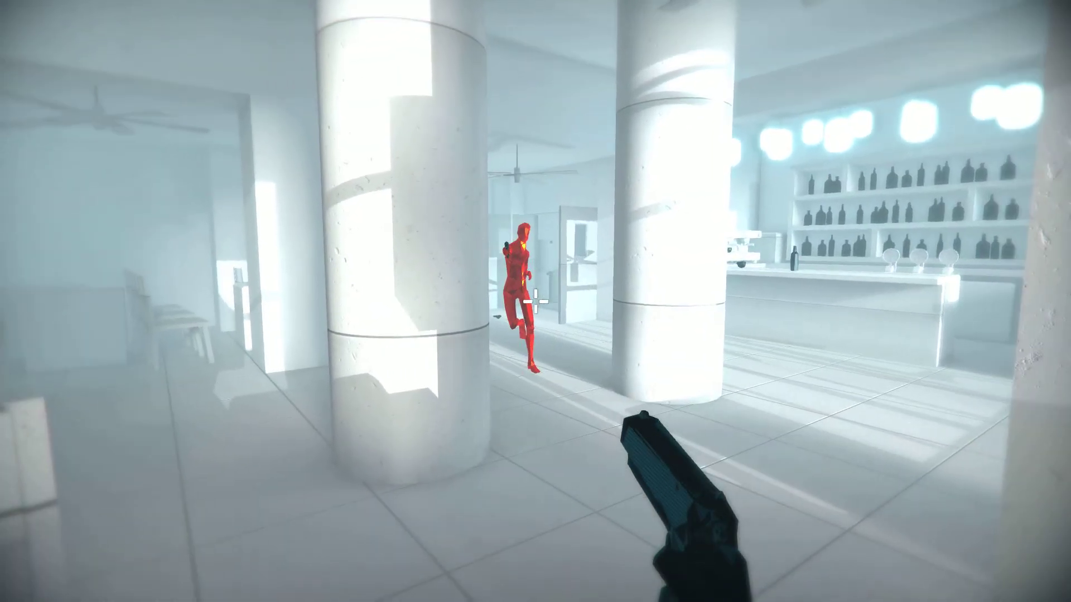
key(d)
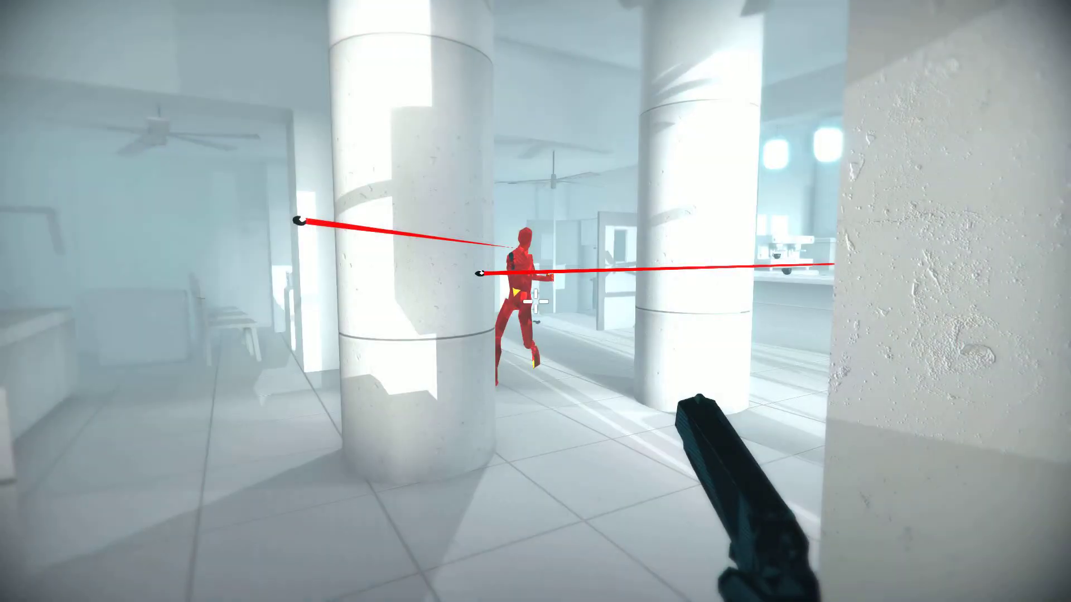
right_click(536, 301)
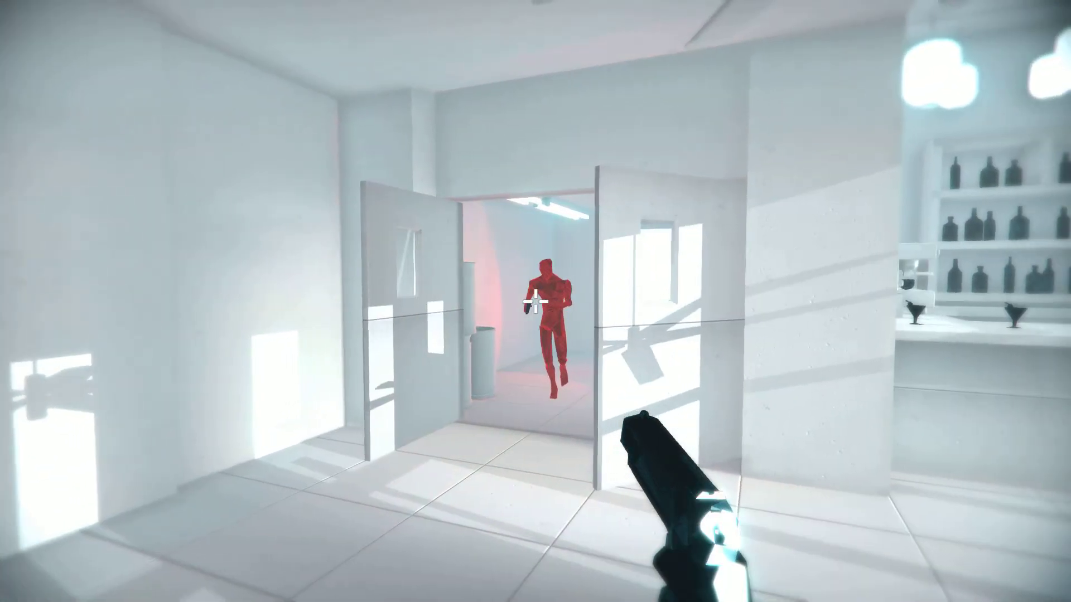
Shoot the doorway enemy, then jump into the room and reposition by the bar pillar
click(536, 301)
key(space)
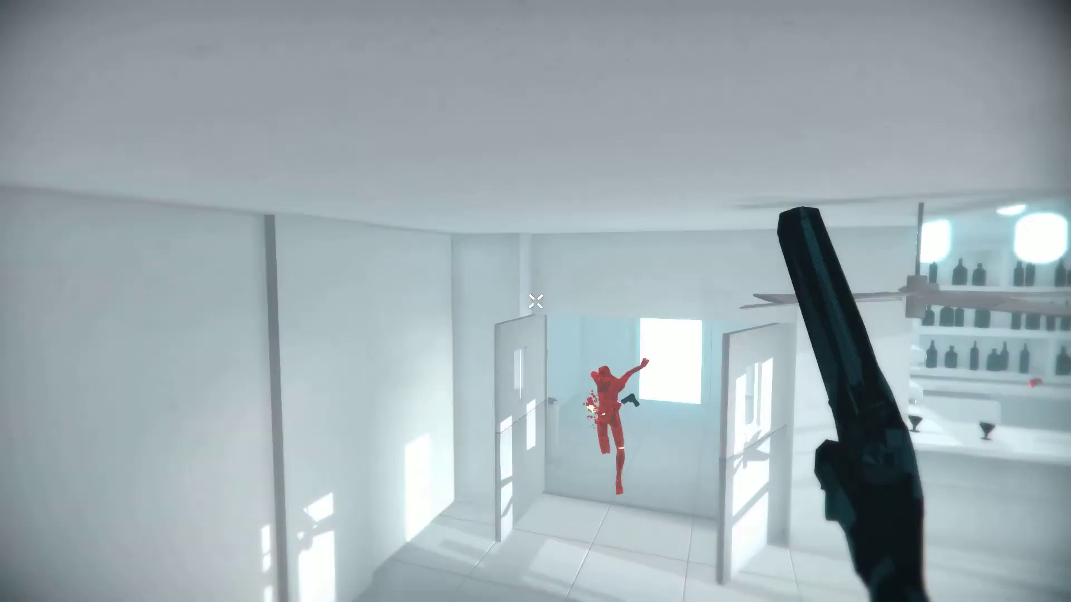
key(w)
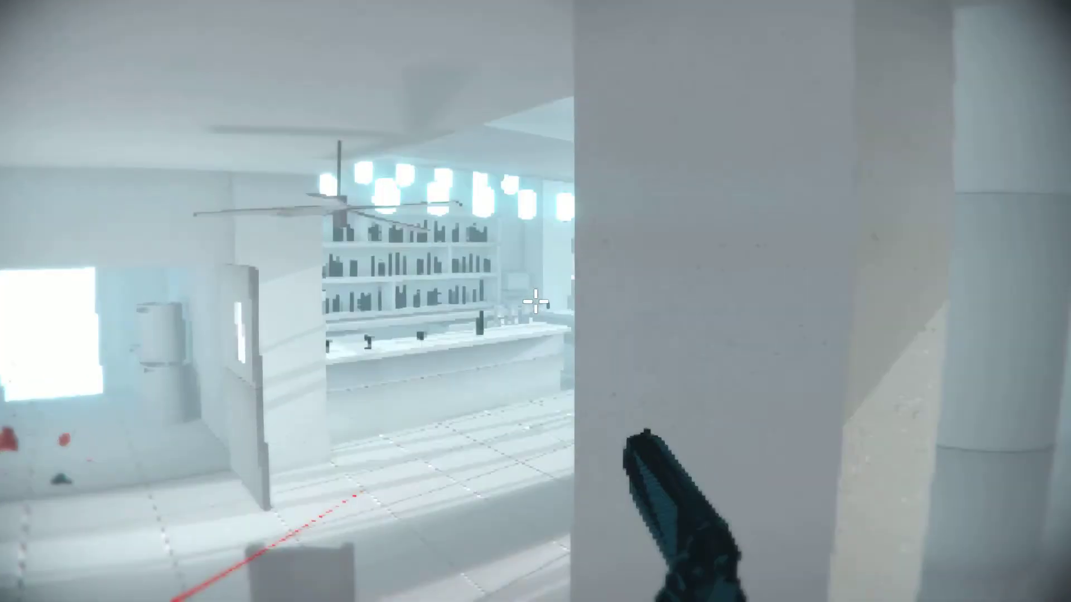
key(a)
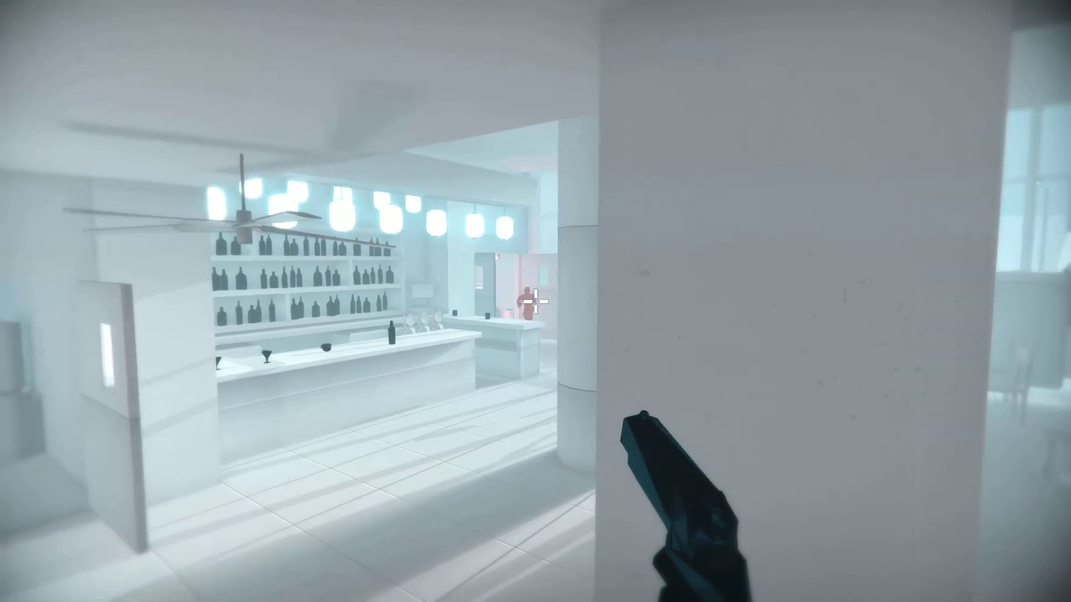
key(s)
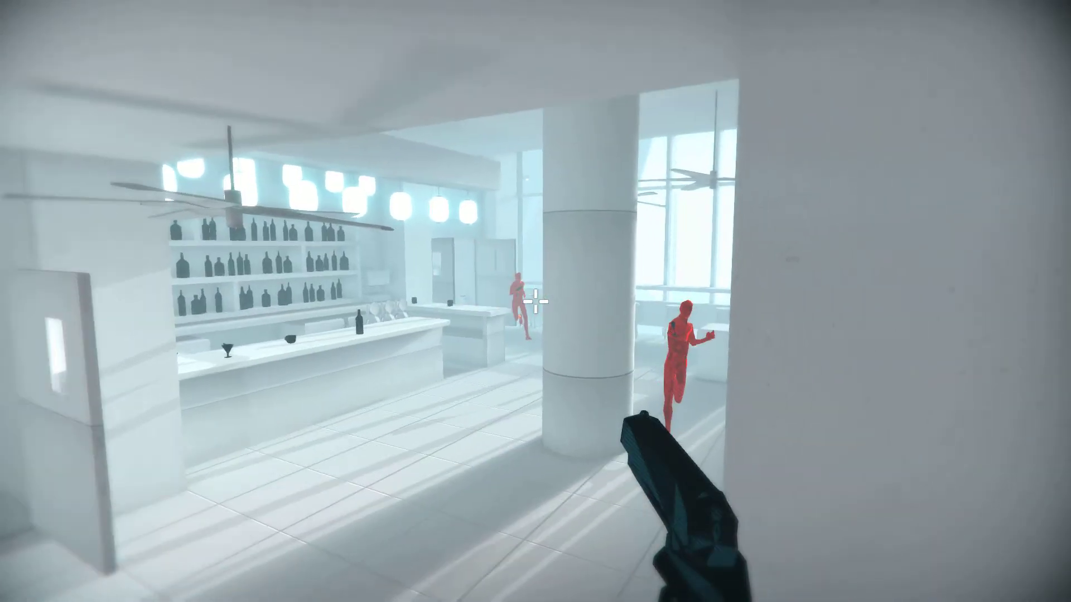
Throw the pistol at the enemy under the fan, grab its gun, and shoot the next enemy
key(w)
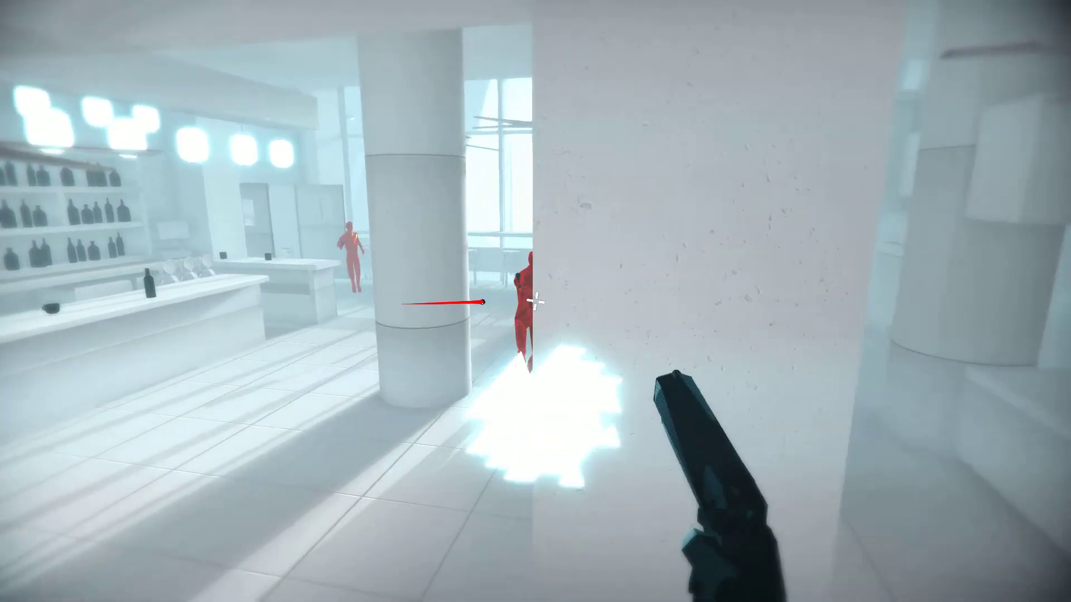
key(w)
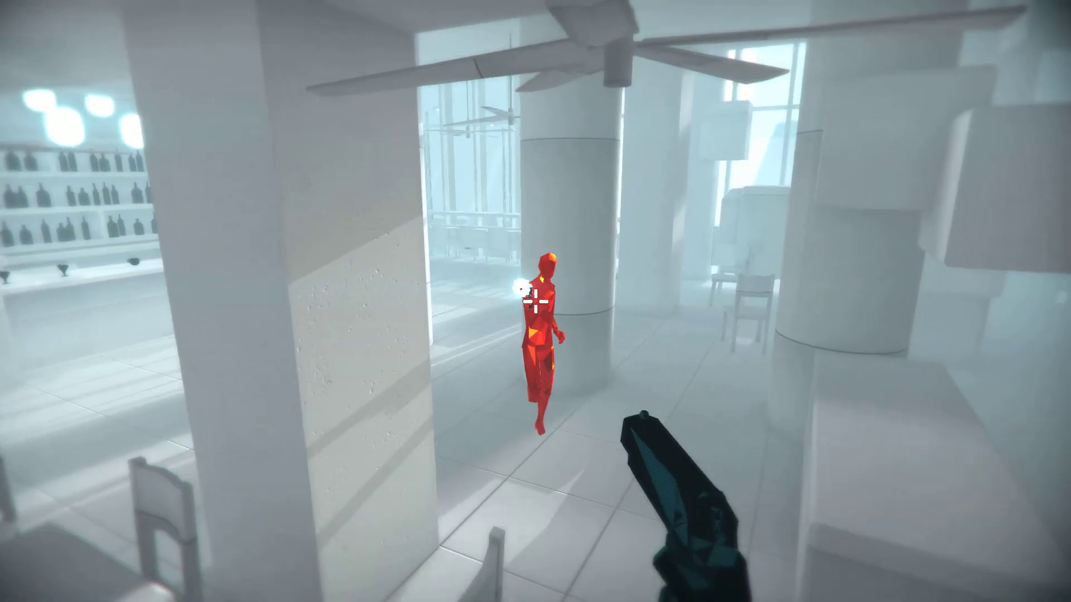
right_click(536, 302)
key(w)
key(w)
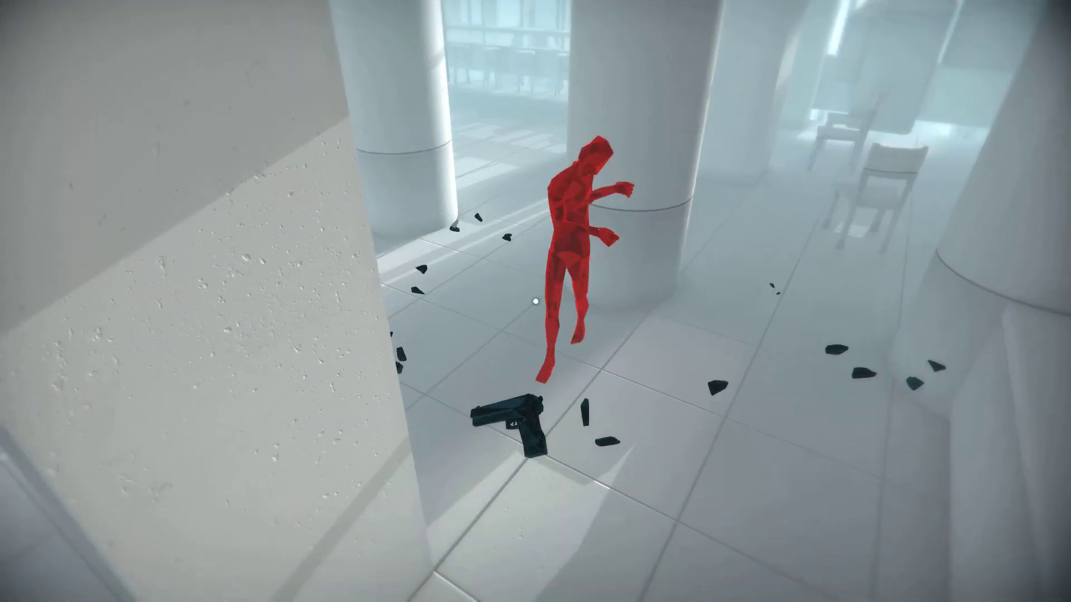
click(536, 301)
key(w)
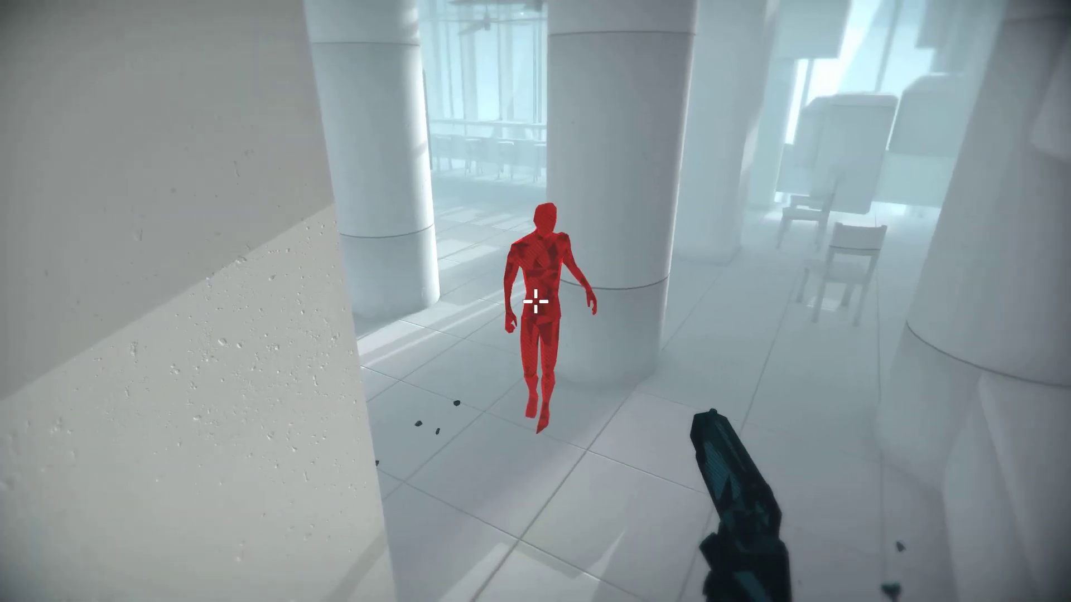
click(536, 301)
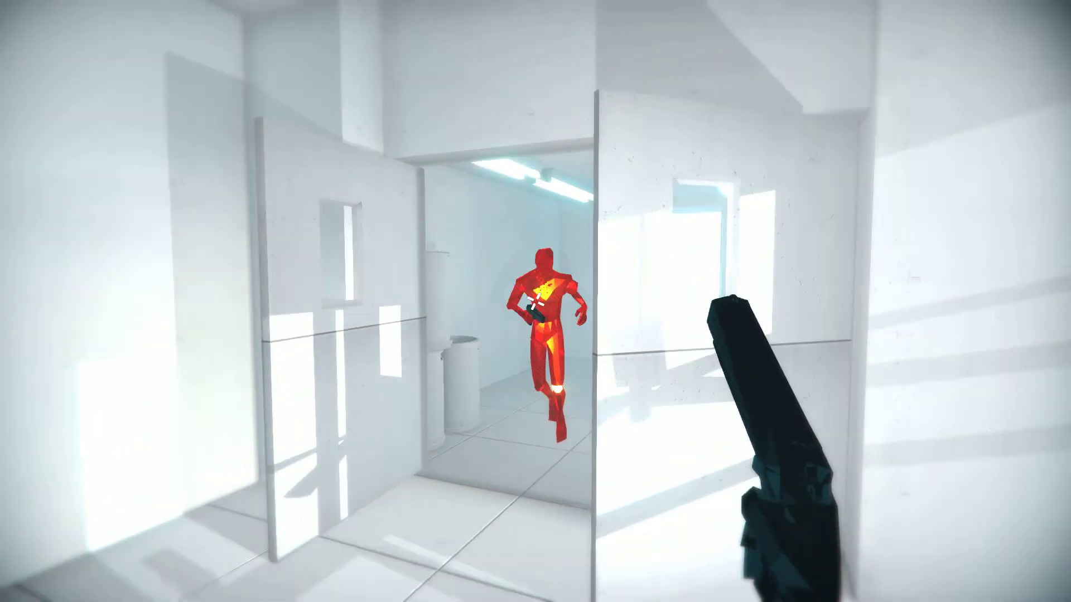
Shoot the corridor and bar enemies, strike the bartender, then shoot two doorway enemies
click(535, 302)
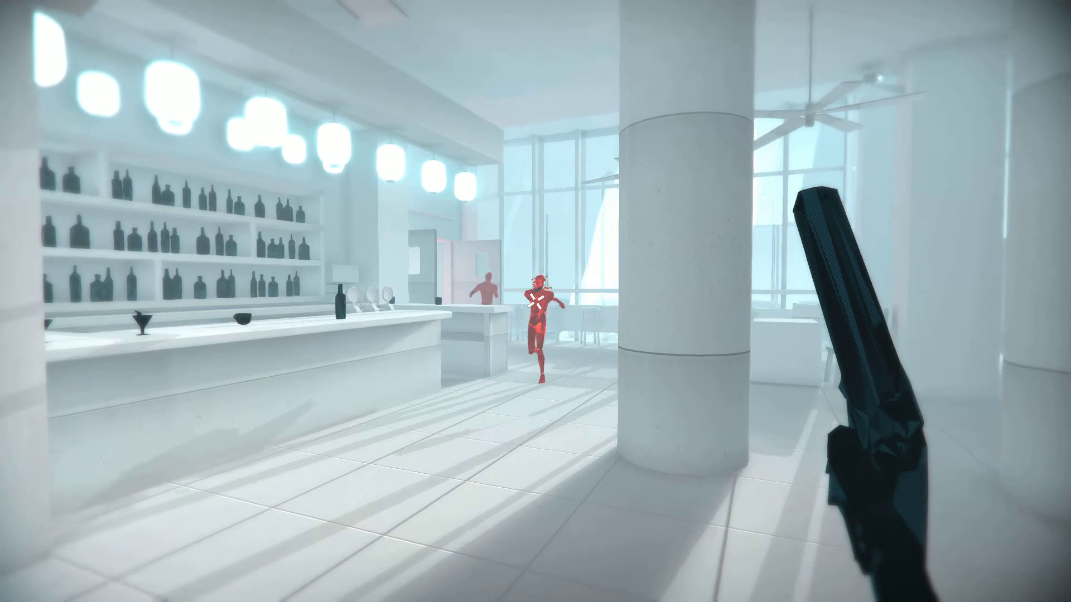
click(535, 302)
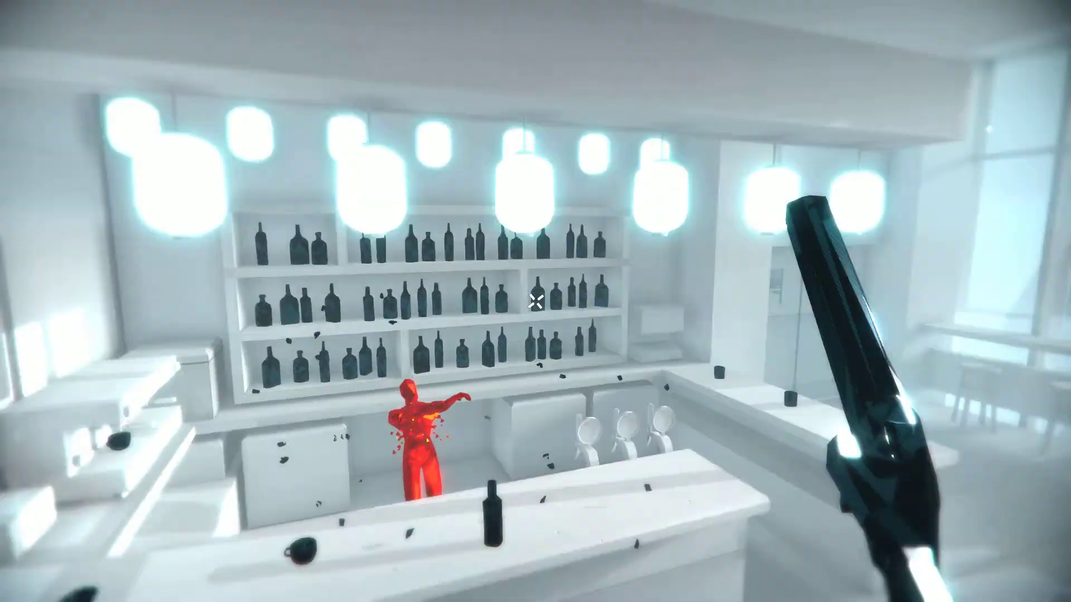
click(536, 302)
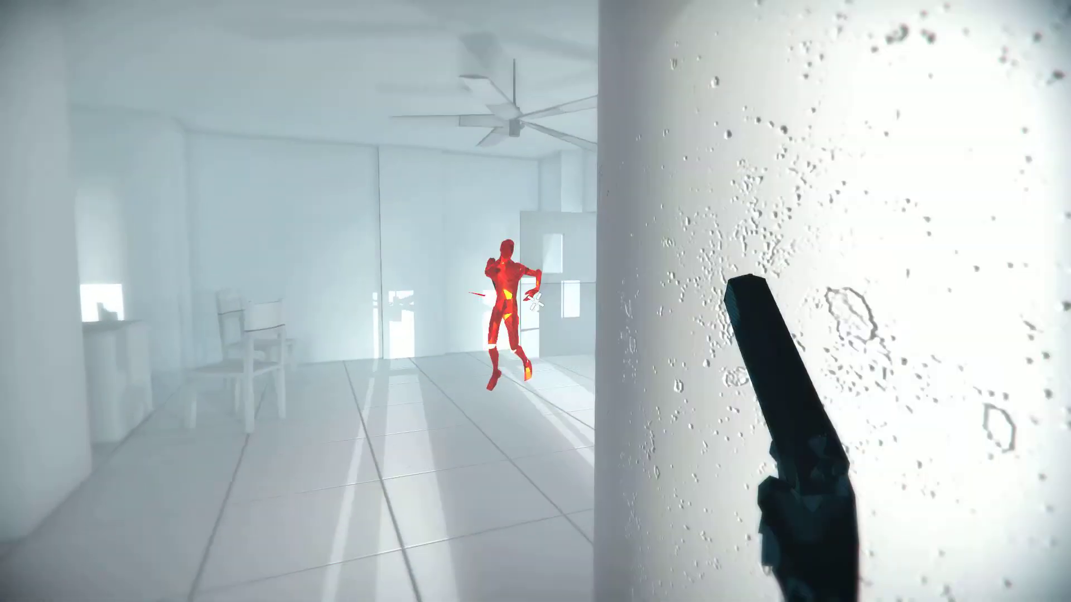
click(536, 302)
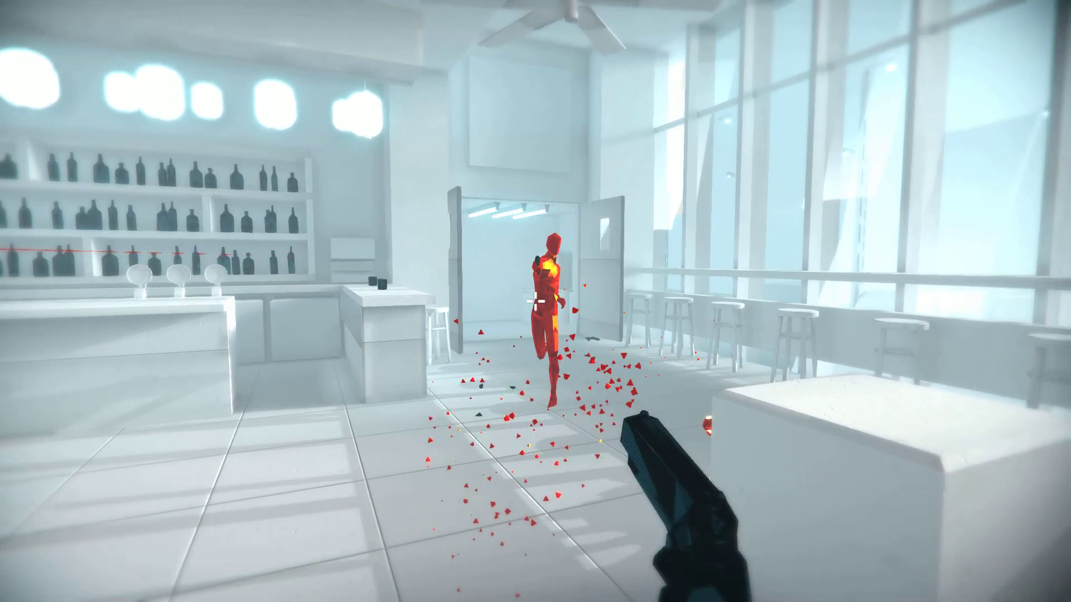
click(544, 302)
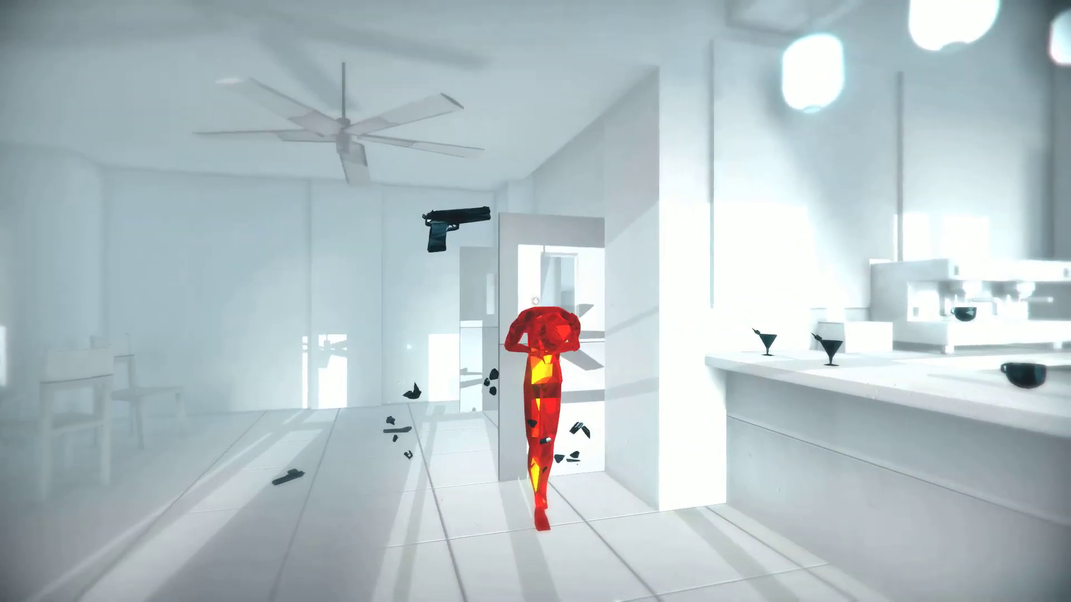
Snatch the last enemy's pistol out of the air as it flies toward you
click(536, 301)
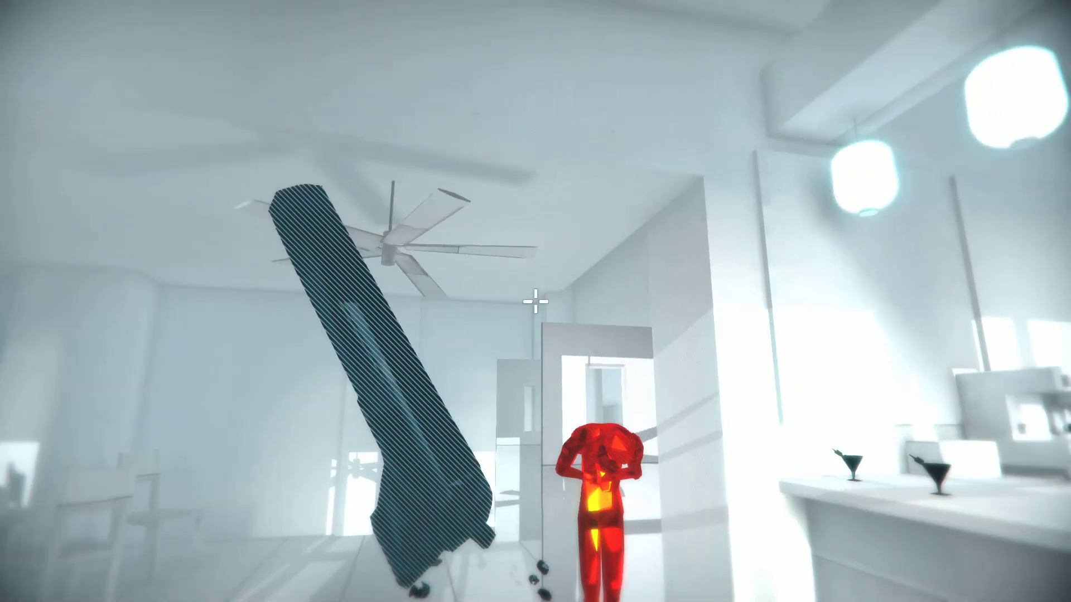